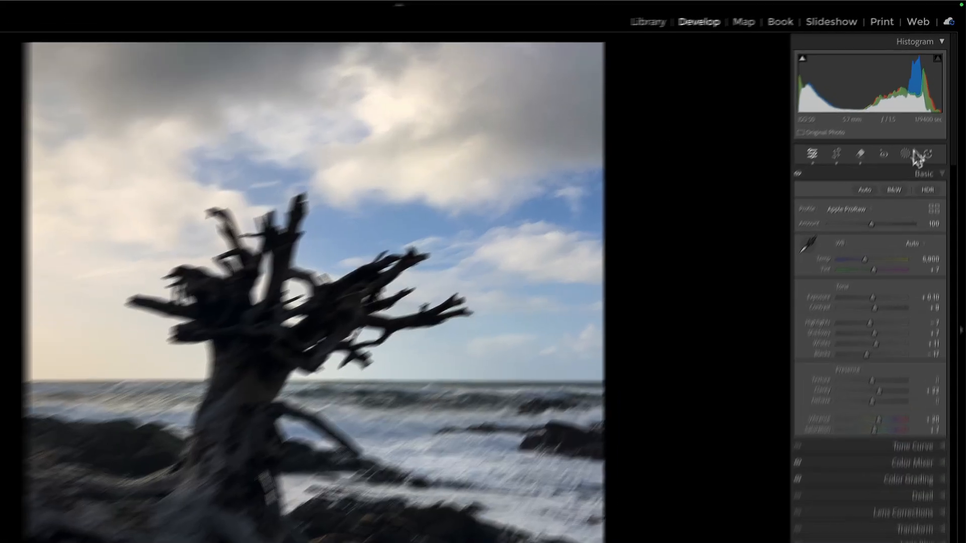
Create a subject mask of the driftwood tree and subtract the sky from it
left_click(914, 131)
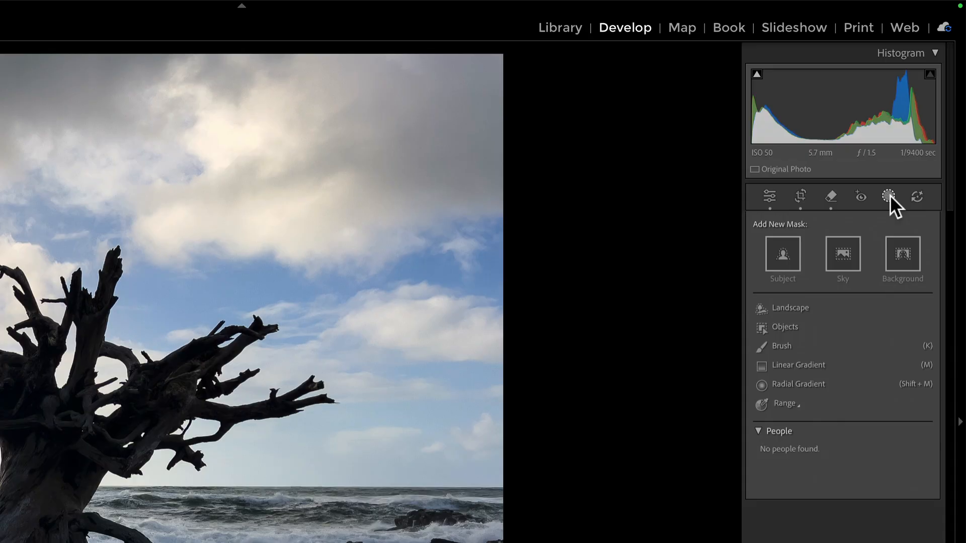
left_click(786, 247)
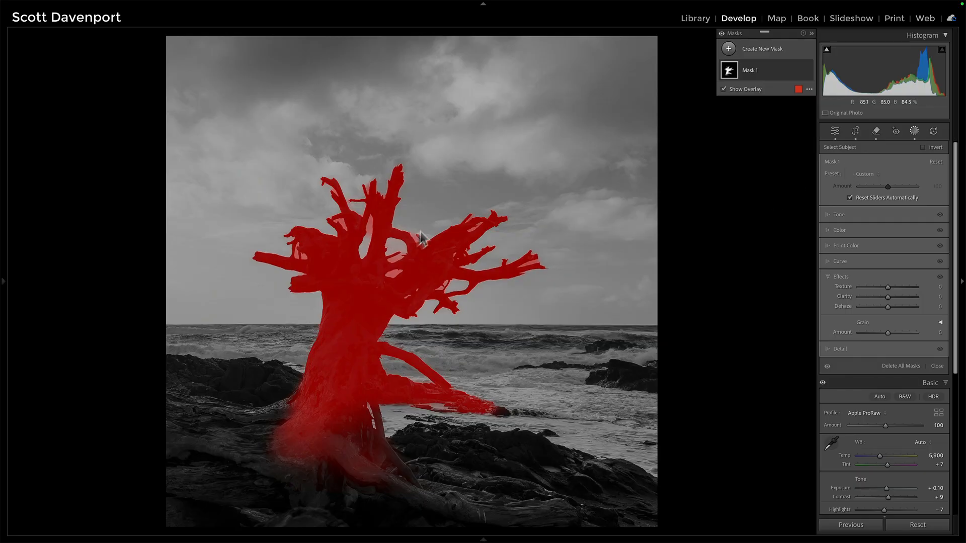
left_click(757, 71)
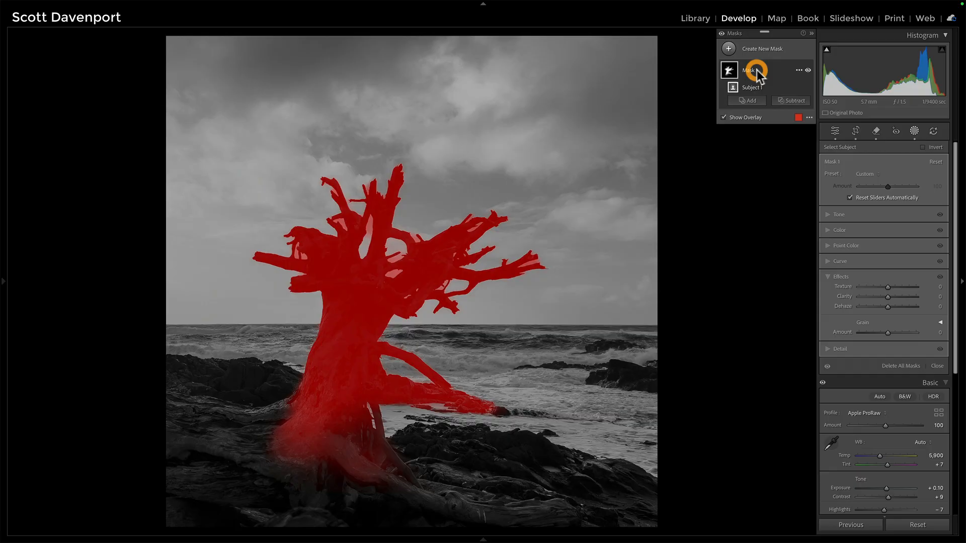
left_click(791, 100)
left_click(791, 133)
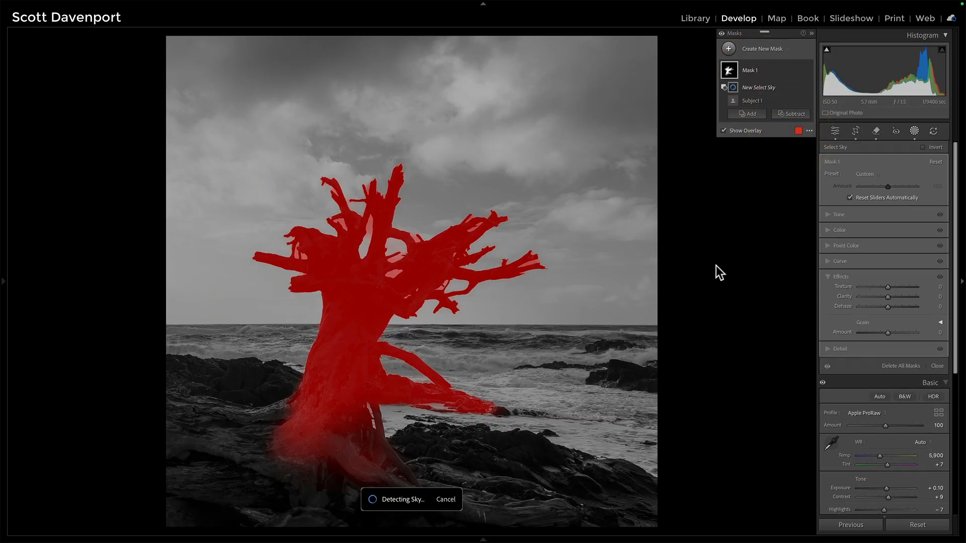
Add a brush to the tree mask with Auto Mask off, flow 65, density 54, size 13, and paint over the rocks around the trunk's base
left_click(754, 114)
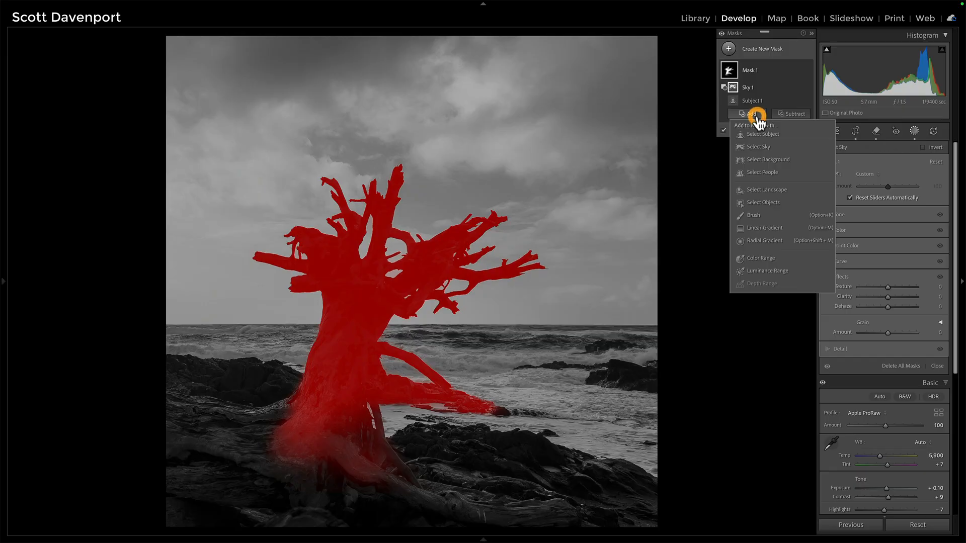
left_click(753, 215)
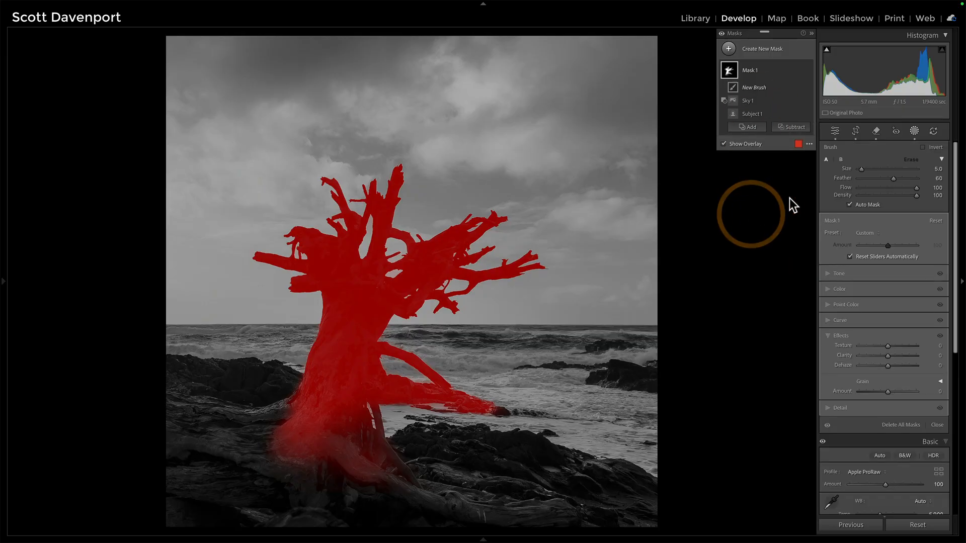
left_click(858, 205)
left_click_drag(917, 187, 896, 188)
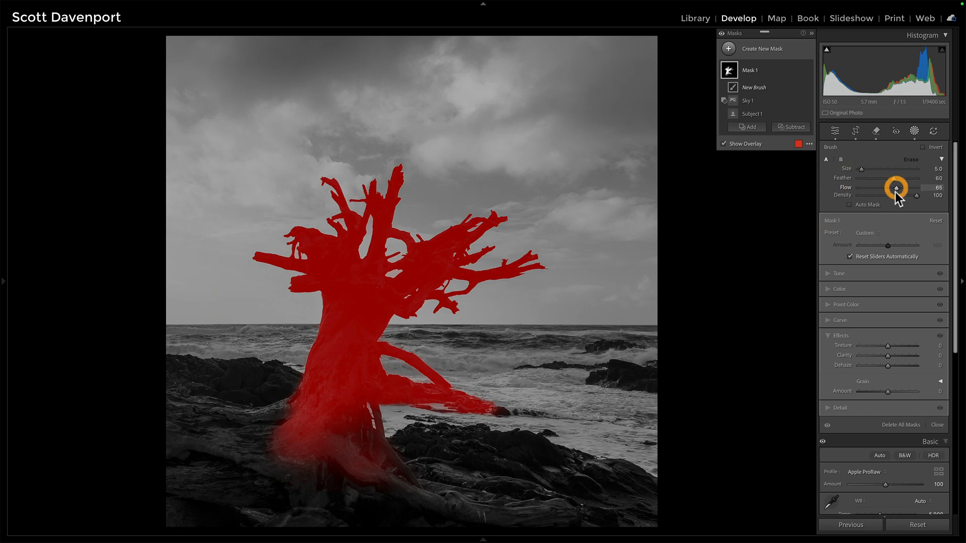
left_click(890, 195)
key("bracketright")
key("bracketright")
key("bracketright")
key("bracketright")
key("bracketright")
key("bracketright")
key("bracketright")
key("bracketright")
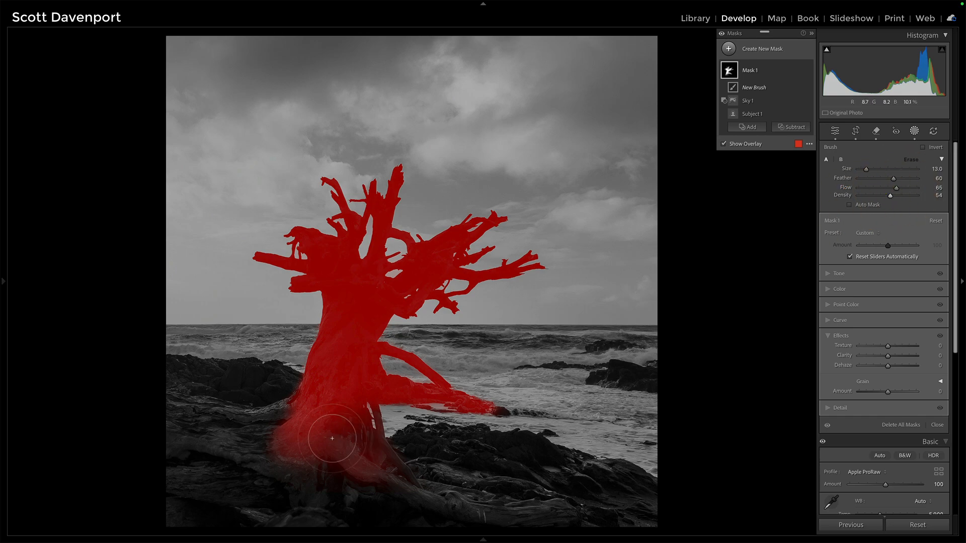
mouse_move(332, 438)
left_mouse_down()
mouse_move(243, 429)
mouse_move(264, 430)
mouse_move(229, 445)
mouse_move(301, 445)
mouse_move(421, 482)
left_mouse_up()
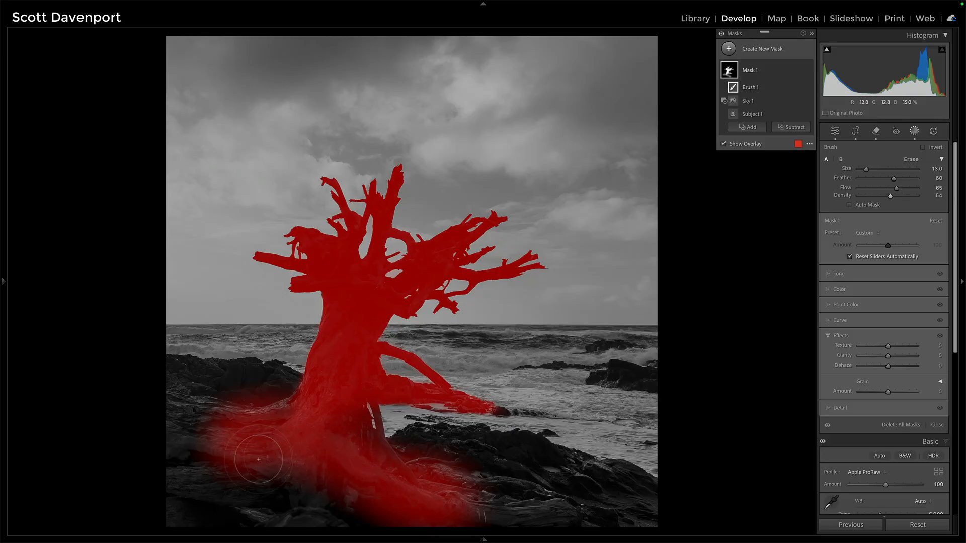
mouse_move(259, 459)
left_mouse_down()
mouse_move(312, 463)
mouse_move(237, 457)
left_mouse_up()
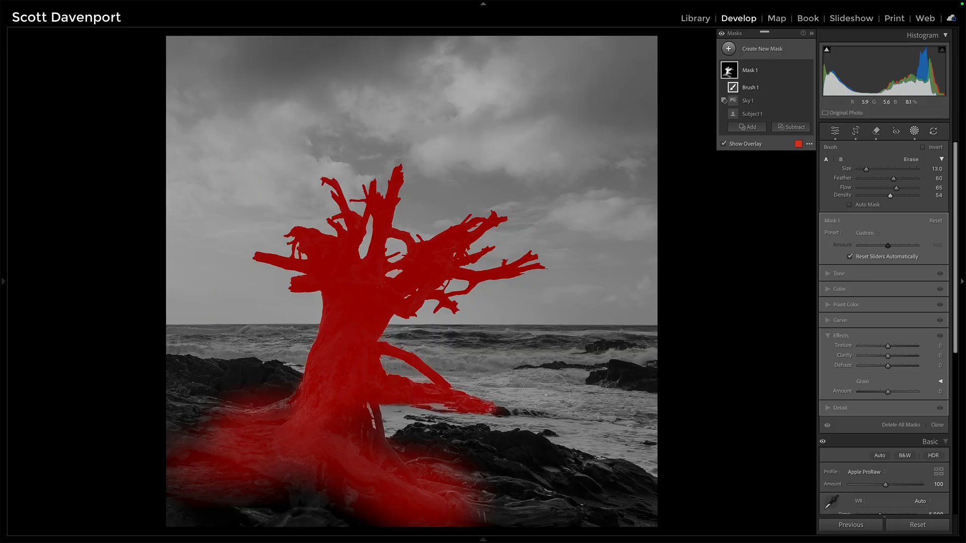
Set the tree mask's Exposure to 0.43, Whites to 16 and Shadows to 16
left_click(826, 274)
key("o")
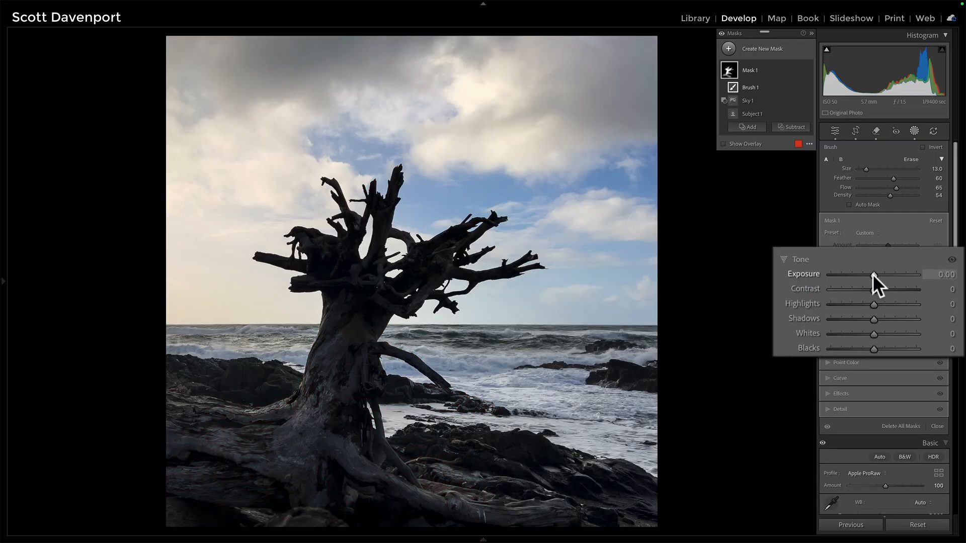
left_click_drag(873, 273, 877, 274)
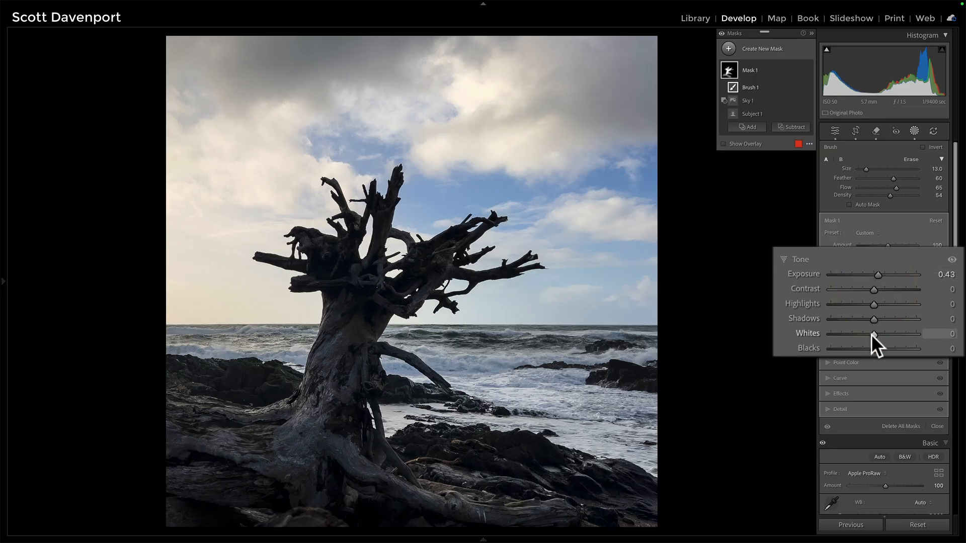
left_click_drag(873, 334, 877, 333)
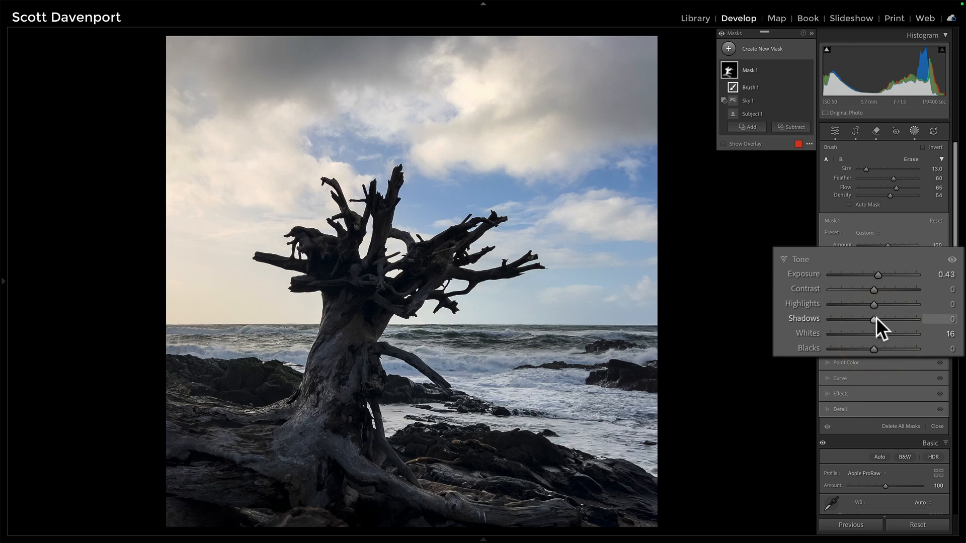
left_click_drag(874, 318, 881, 318)
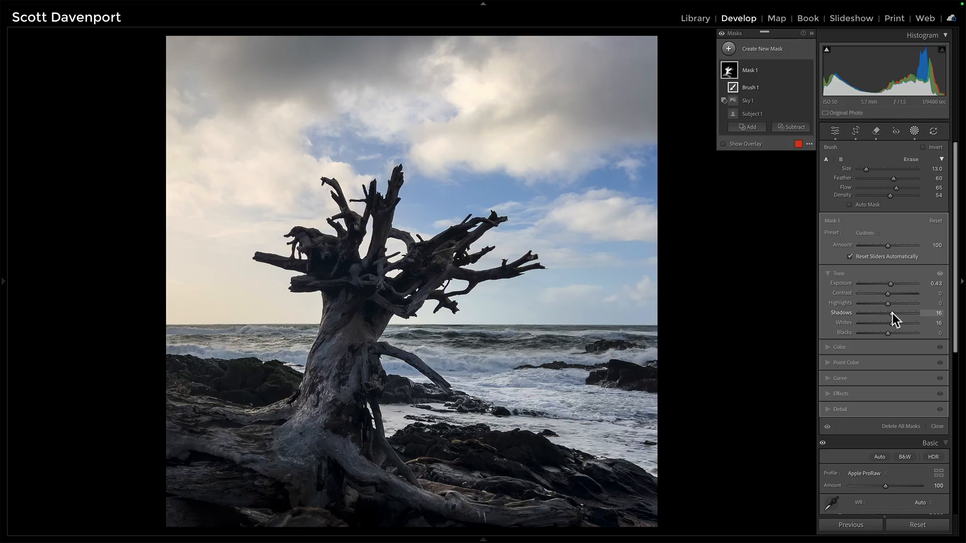
Set the tree mask's Texture to 29 and Clarity to 23
left_click(828, 394)
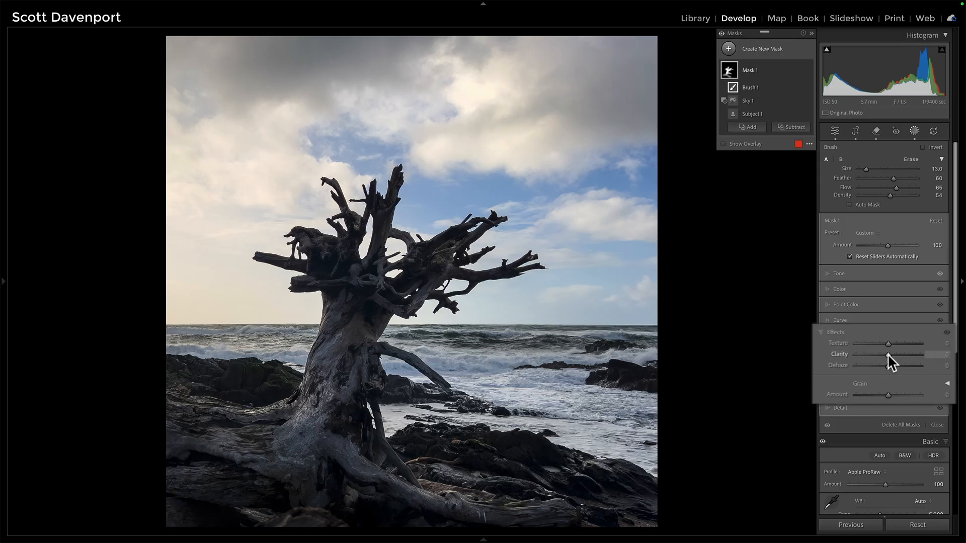
left_click_drag(887, 355, 885, 336)
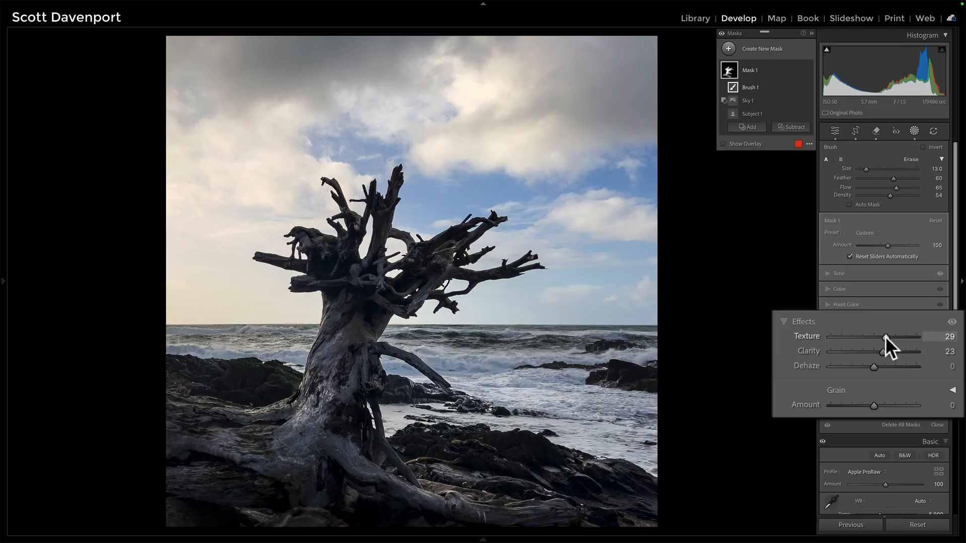
left_click(807, 71)
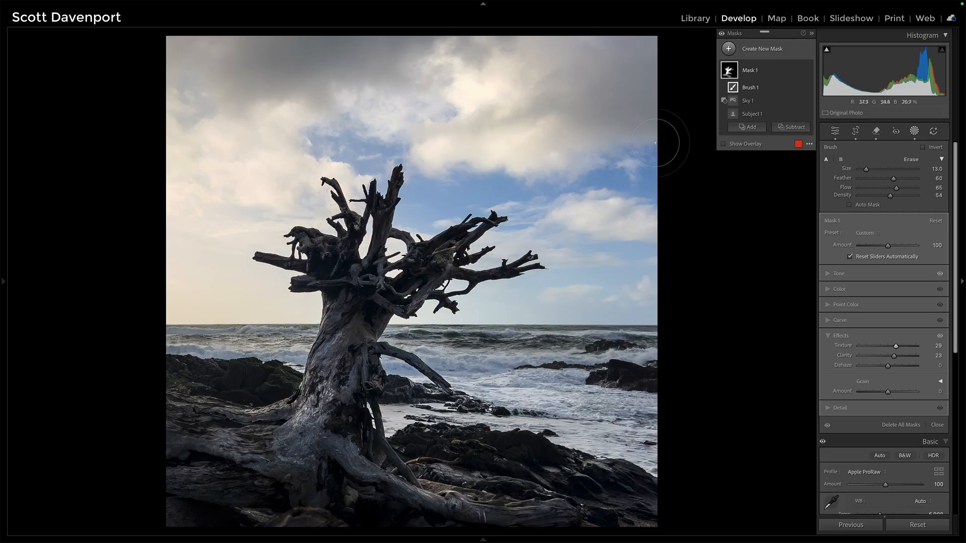
Create a new linear gradient mask rising from the bottom over the foreground rocks and adjust its position and angle
left_click(728, 49)
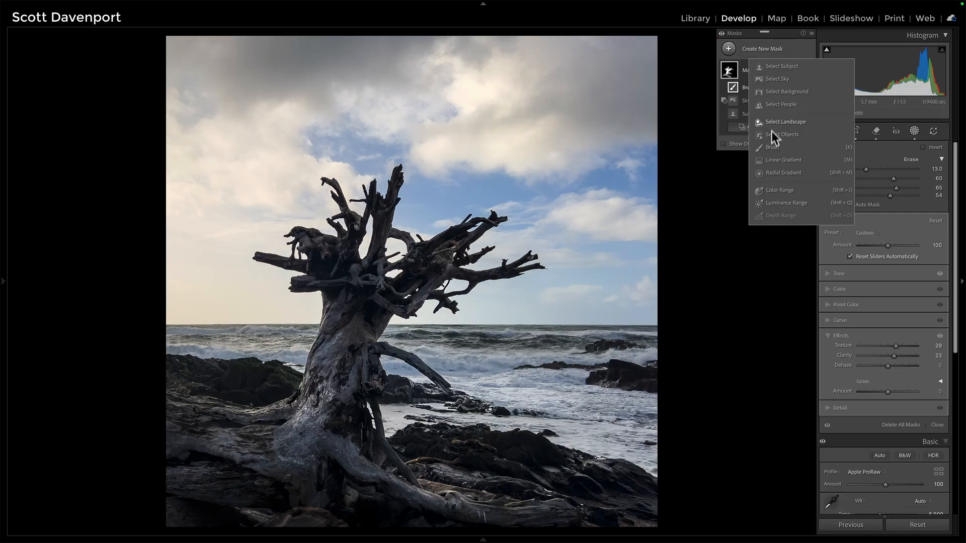
left_click(772, 160)
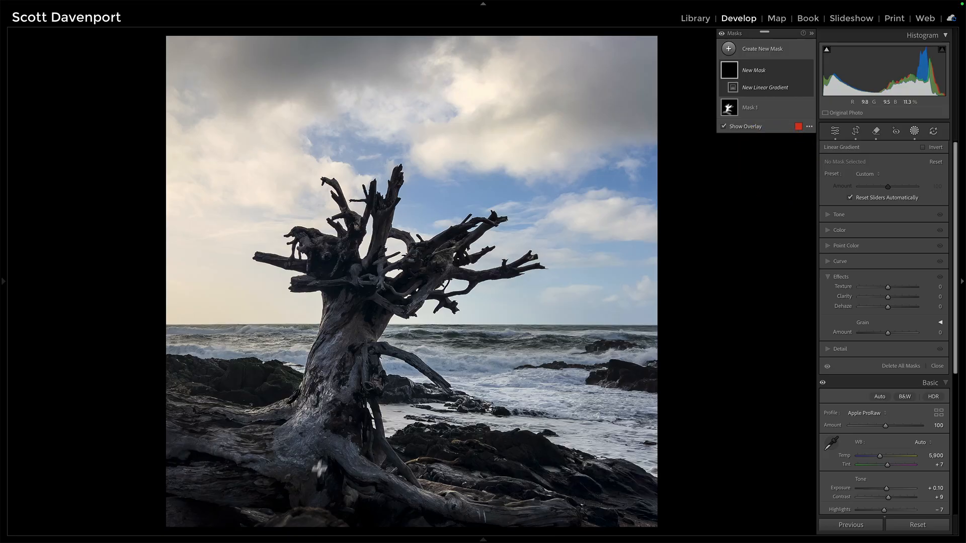
left_click_drag(319, 465, 351, 361)
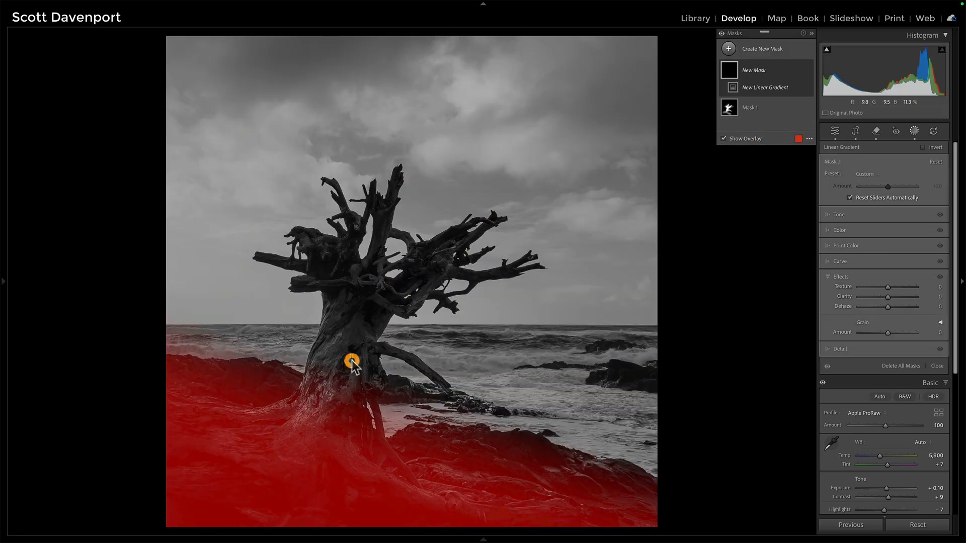
key("h")
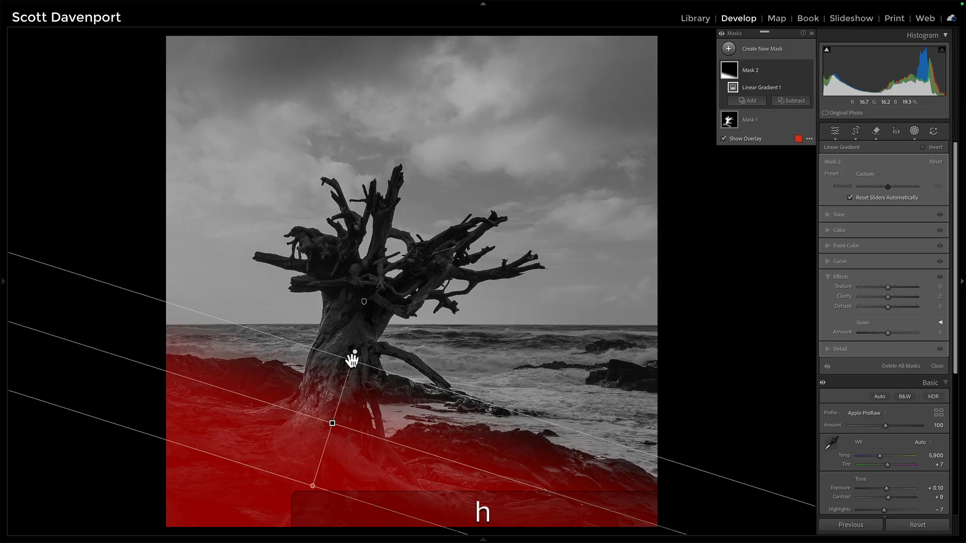
left_click_drag(332, 422, 382, 429)
left_click_drag(498, 463, 509, 456)
left_click_drag(384, 428, 389, 422)
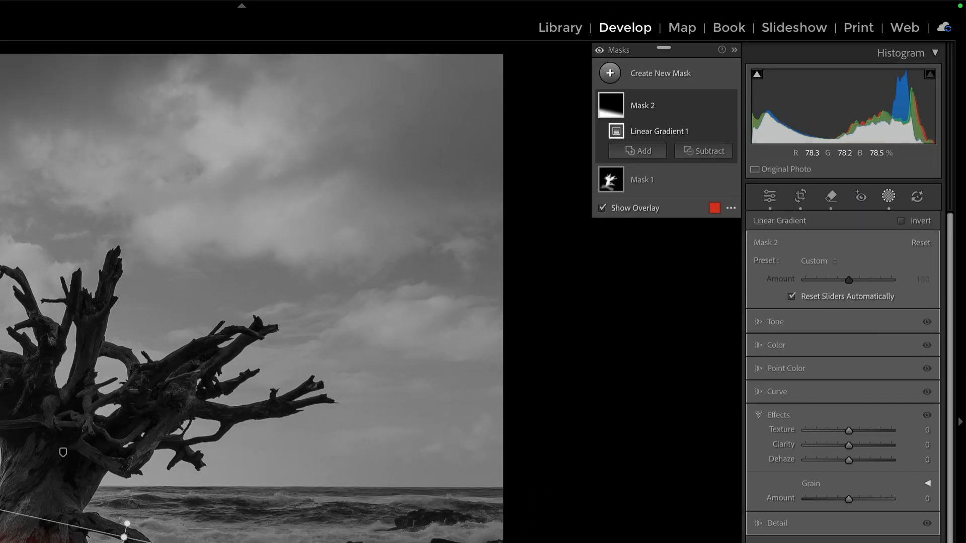
Intersect the gradient with a luminance range sampled from the dark foreground rocks and narrow the range to 21/45
left_click(715, 130)
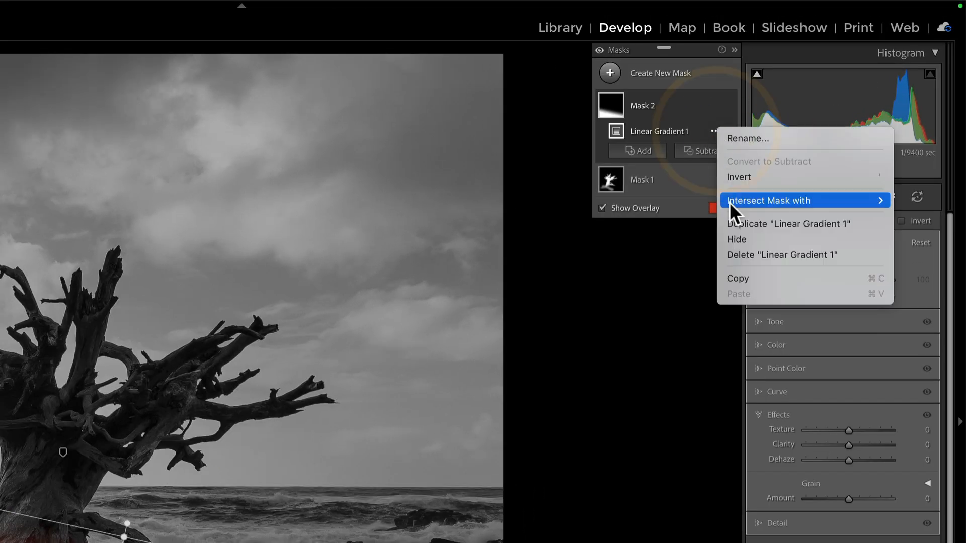
mouse_move(729, 203)
left_click(651, 370)
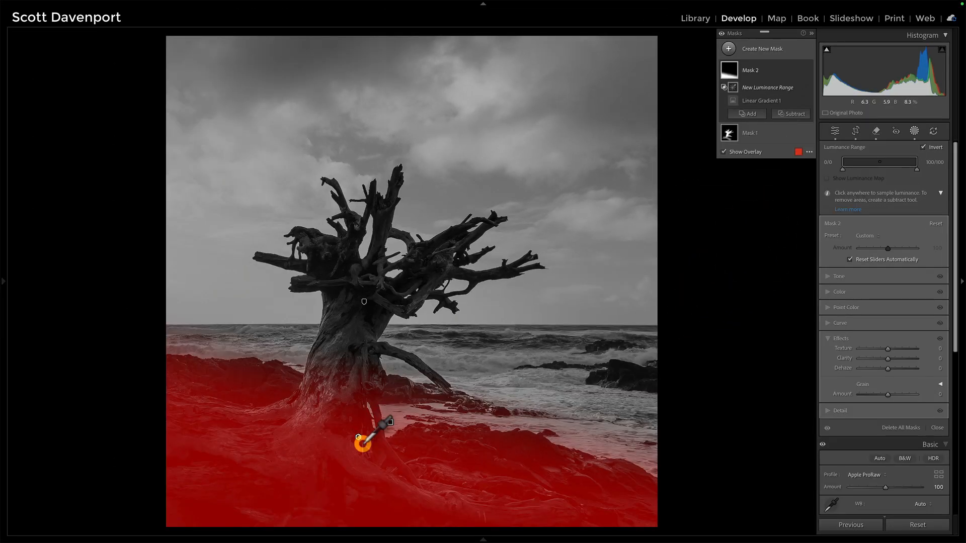
left_click(361, 441)
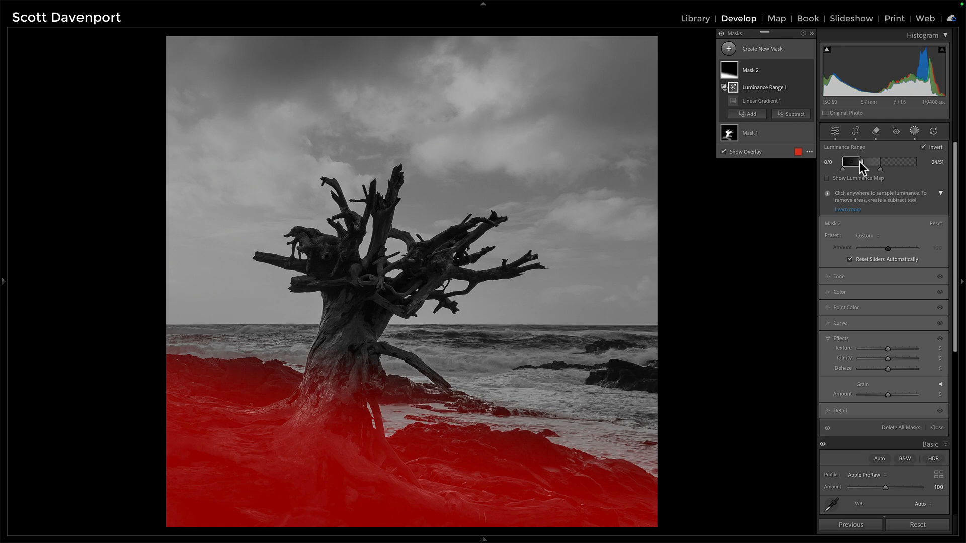
left_click_drag(859, 162, 877, 169)
Nudge the linear gradient slightly and set its mask's Exposure to -0.38 and Shadows to -5
left_click(757, 101)
mouse_move(390, 425)
left_mouse_down()
mouse_move(377, 447)
mouse_move(381, 432)
left_mouse_up()
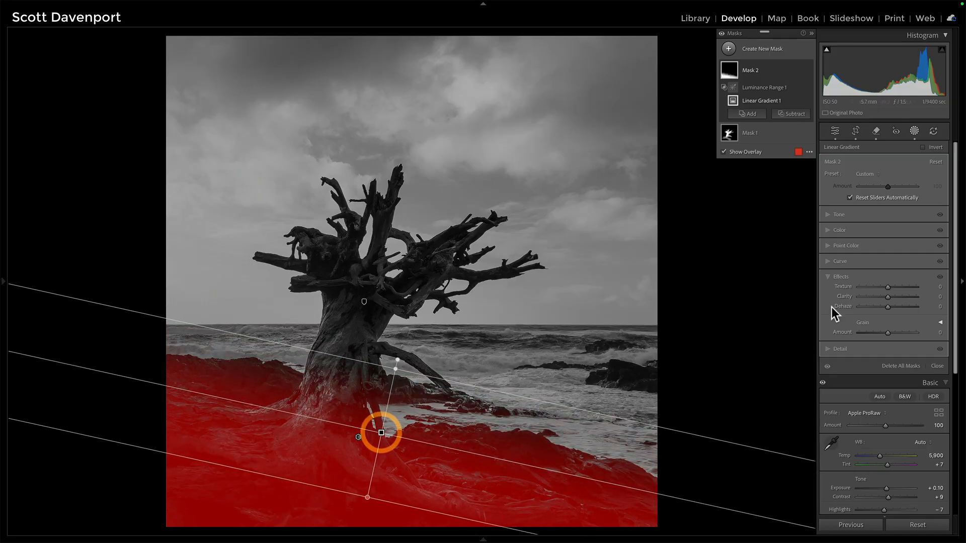
left_click(830, 215)
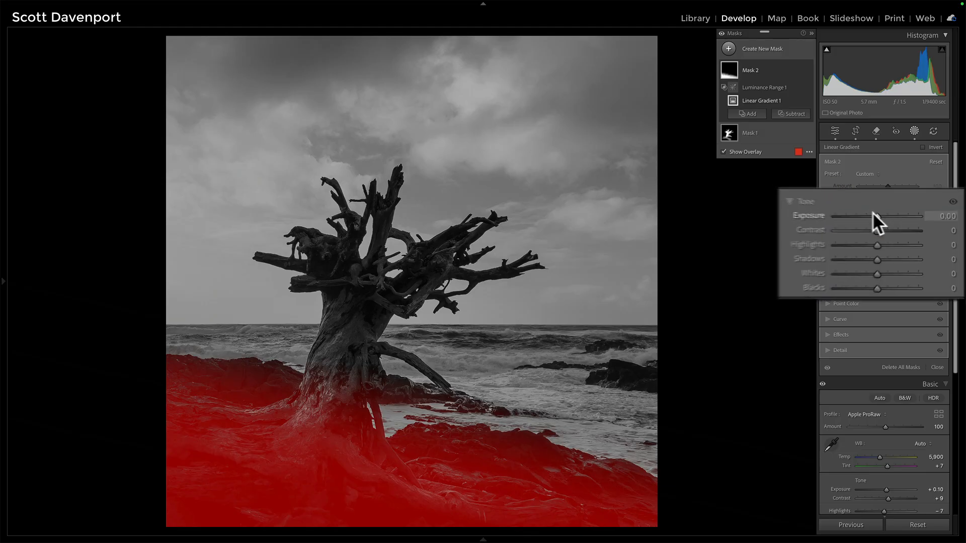
key("o")
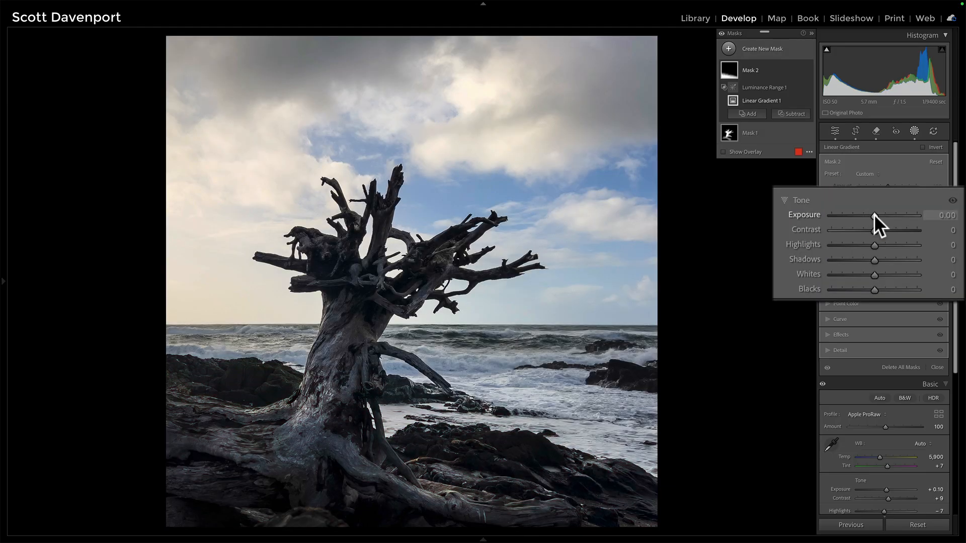
left_click_drag(874, 214, 871, 214)
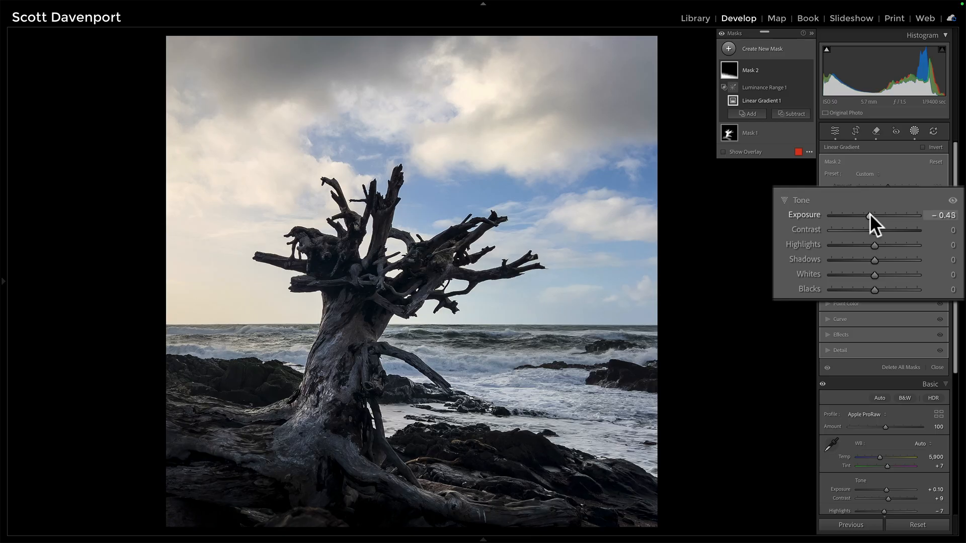
left_click_drag(873, 258, 871, 258)
left_click(872, 258)
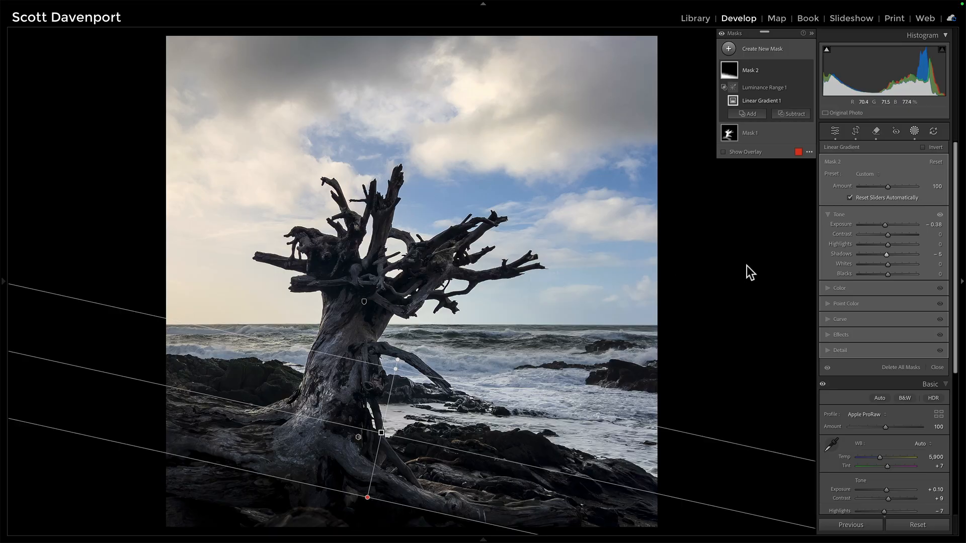
Create a new sky mask and subtract a second sky selection from it
left_click(729, 49)
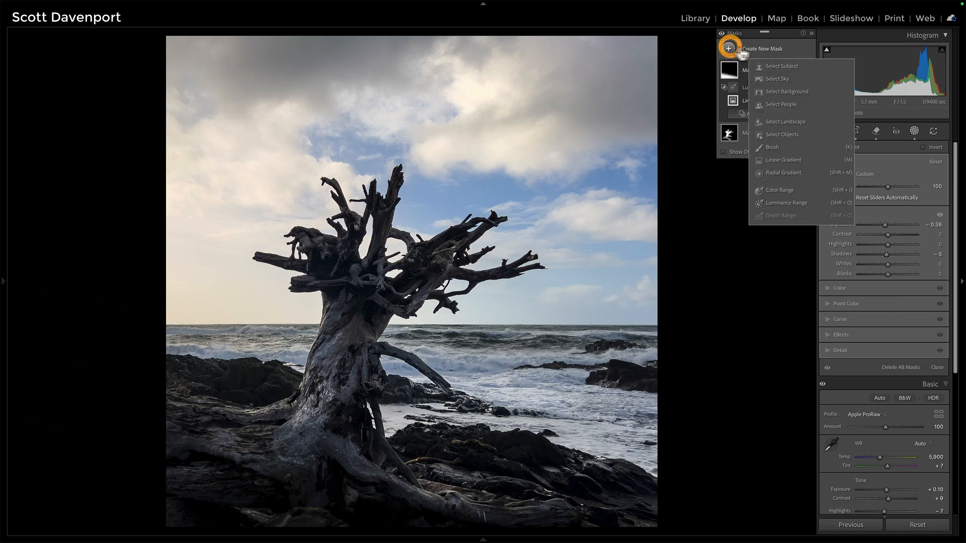
left_click(776, 79)
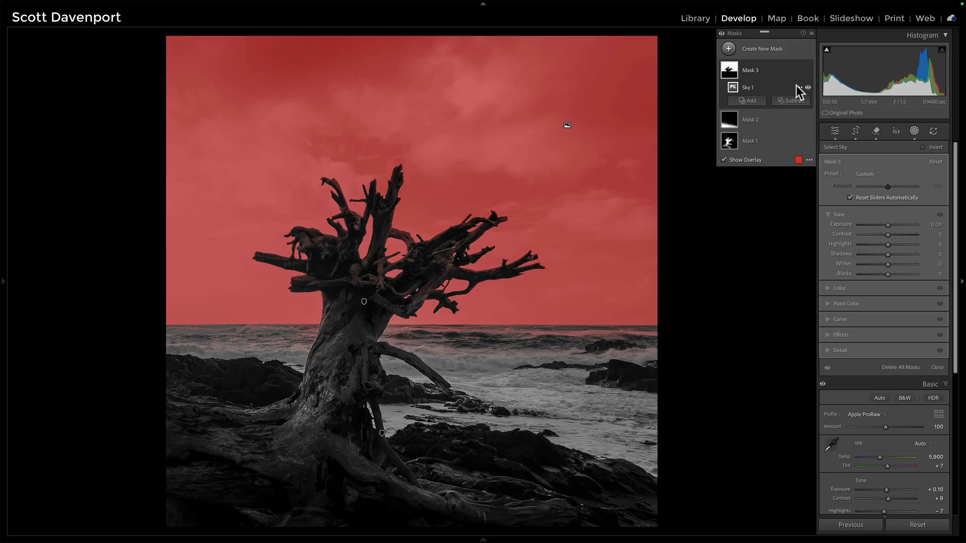
left_click(792, 101)
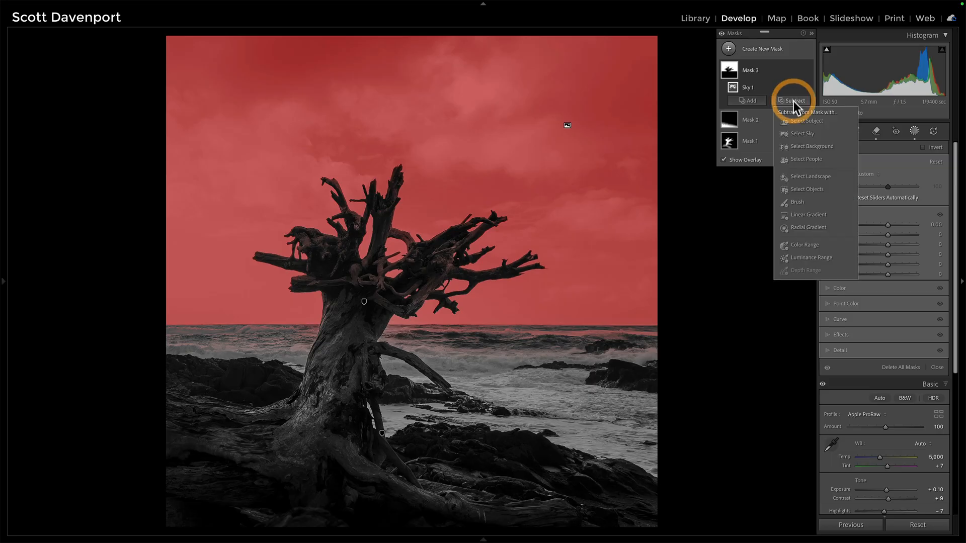
left_click(800, 135)
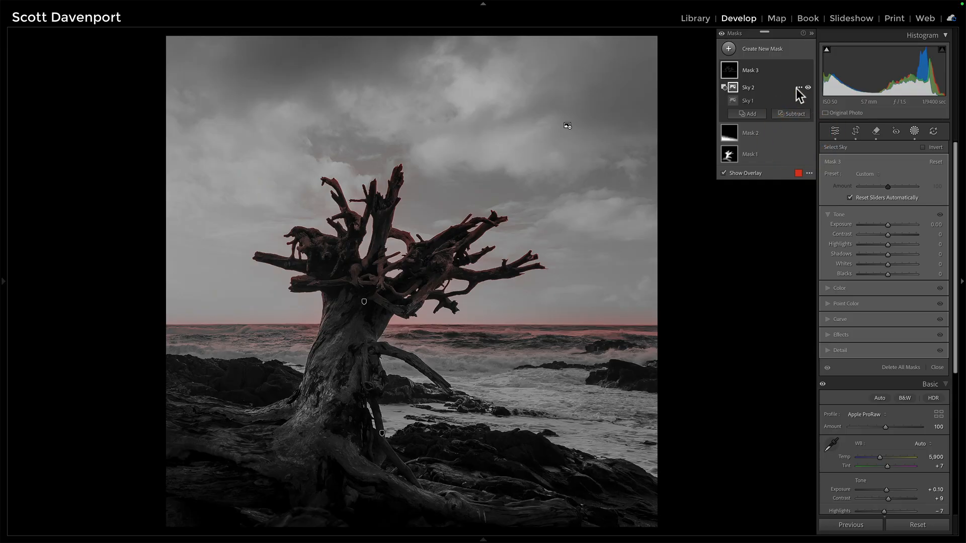
Invert the second sky selection inside the sky mask and hide the mask overlay
left_click(797, 88)
left_click(810, 120)
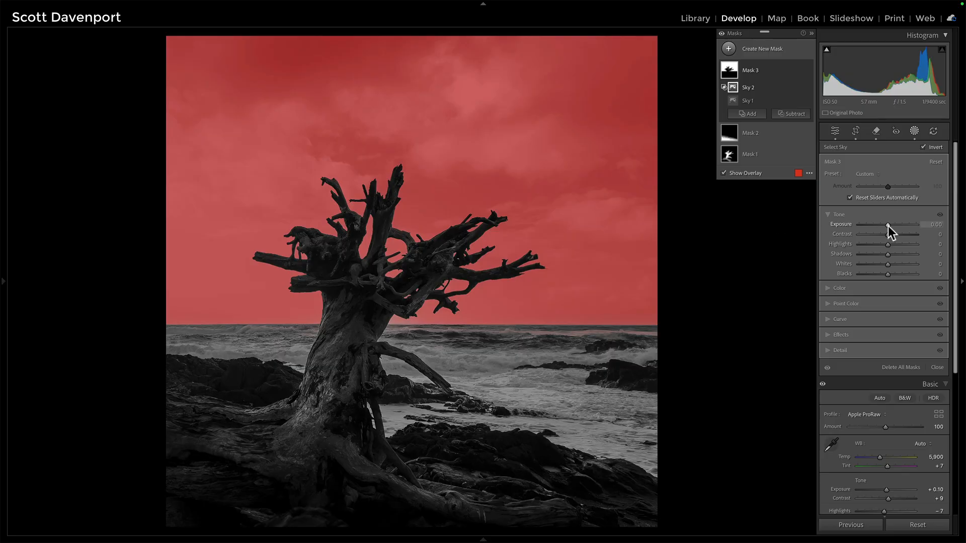
key("o")
Set the sky mask's Exposure to -0.23 and its Clarity to 17
left_click_drag(871, 216, 870, 216)
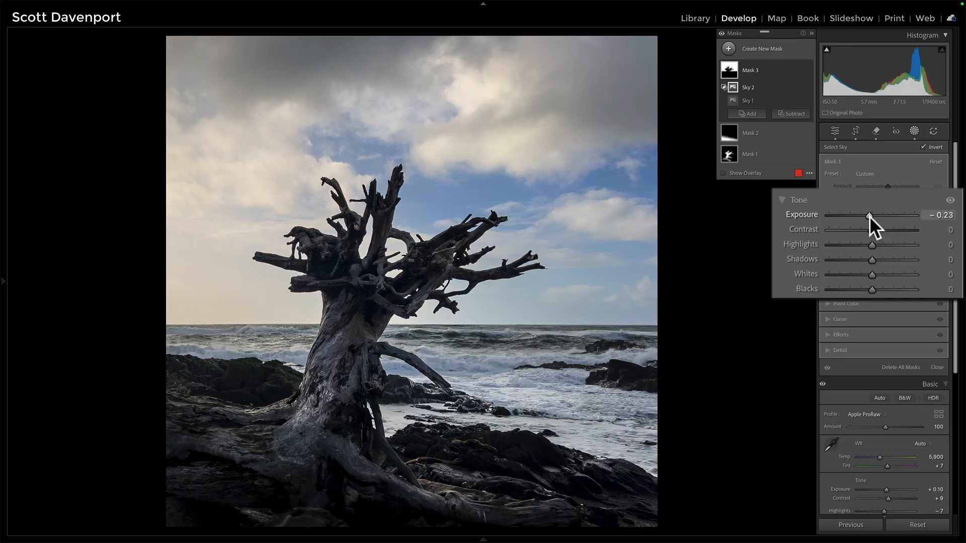
left_click(827, 334)
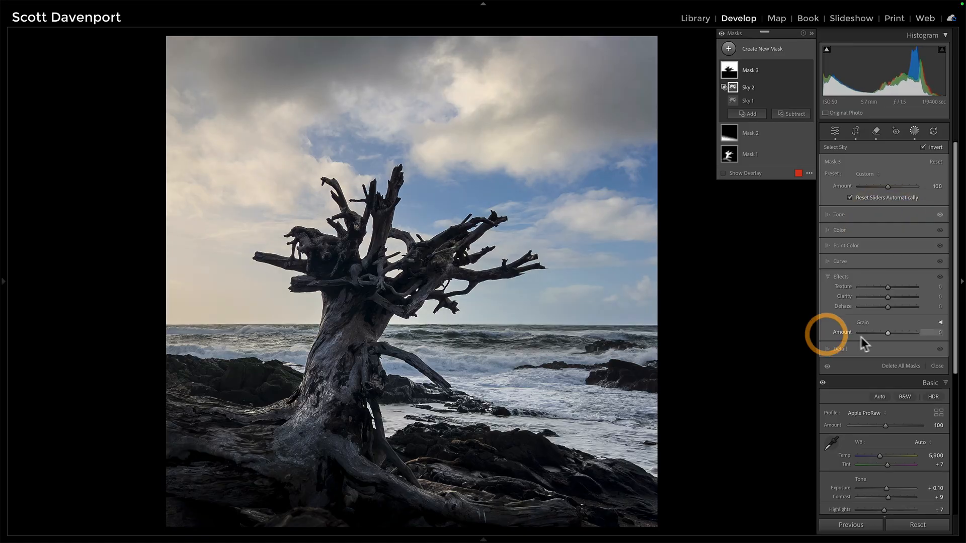
left_click_drag(889, 291, 881, 291)
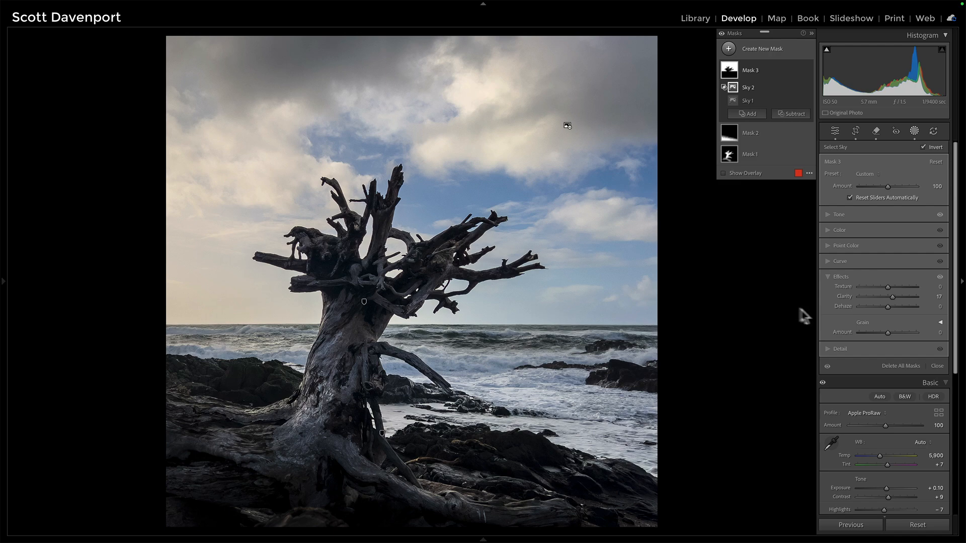
Create a radial gradient mask over the driftwood tree, tilting and enlarging the ellipse and raising its Feather to 53
left_click(729, 50)
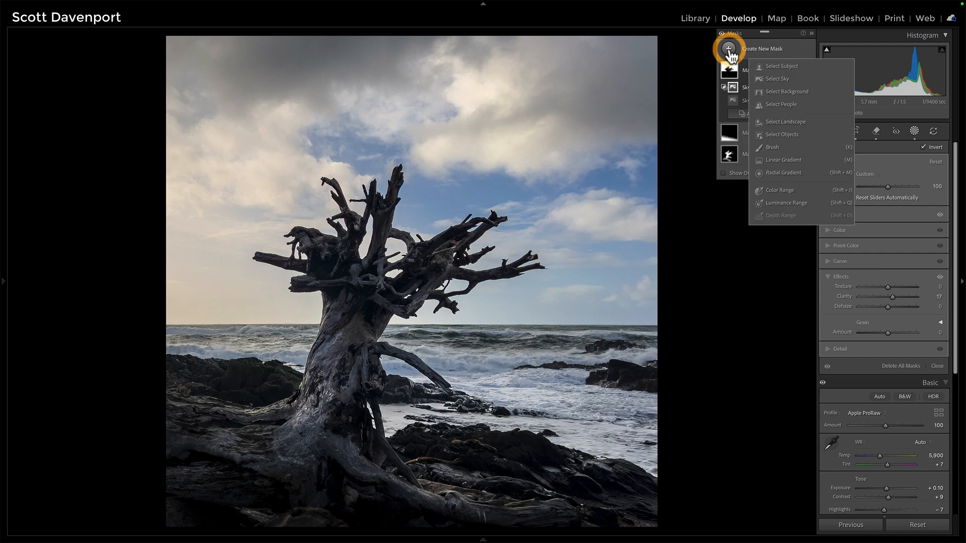
left_click(771, 172)
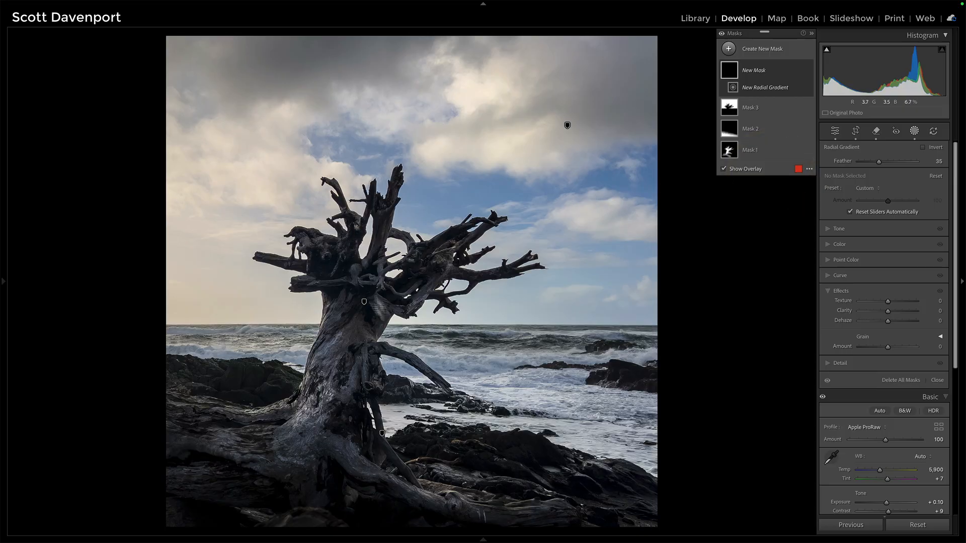
left_click_drag(351, 234, 496, 461)
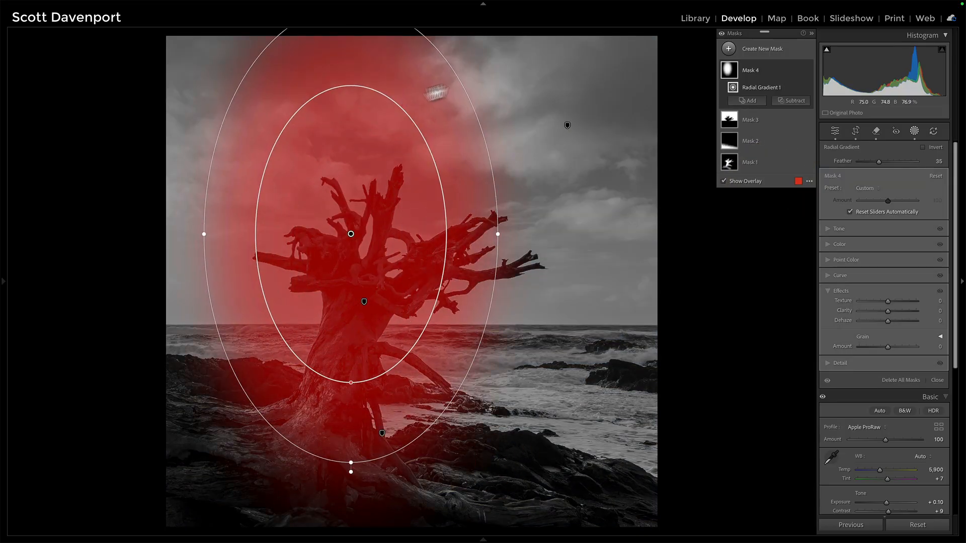
left_click_drag(468, 82, 510, 146)
left_click_drag(352, 231, 355, 324)
left_click_drag(442, 112, 490, 61)
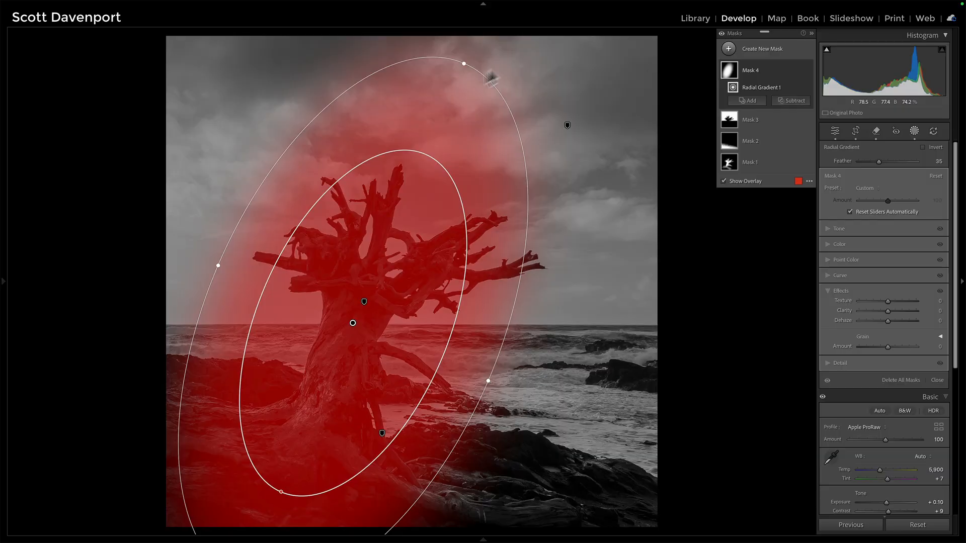
mouse_move(352, 322)
left_mouse_down()
mouse_move(349, 345)
mouse_move(358, 330)
left_mouse_up()
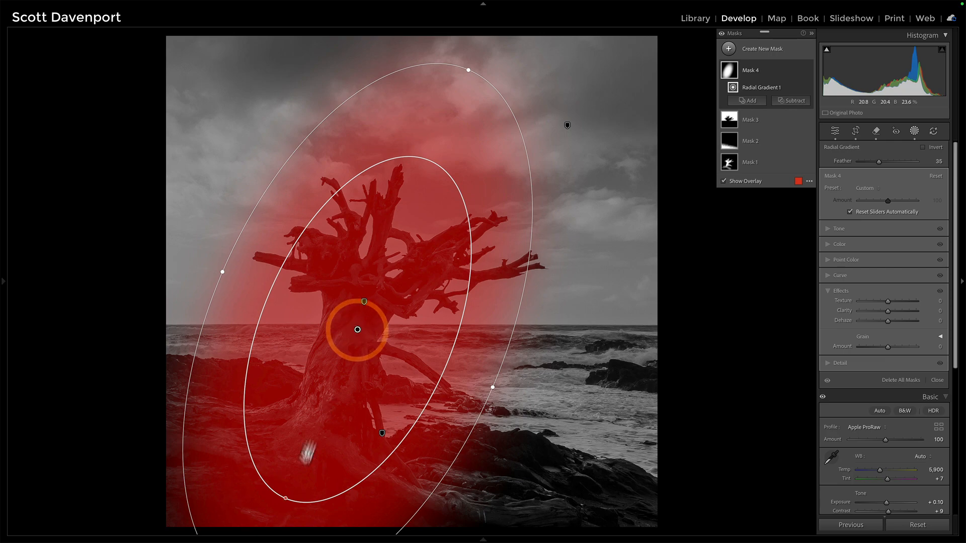
left_click_drag(285, 500, 318, 446)
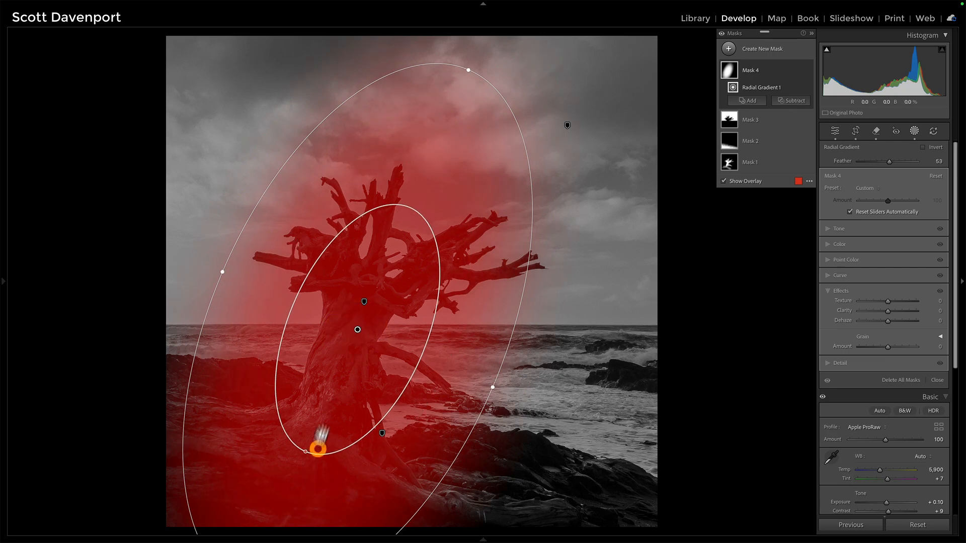
left_click(363, 322)
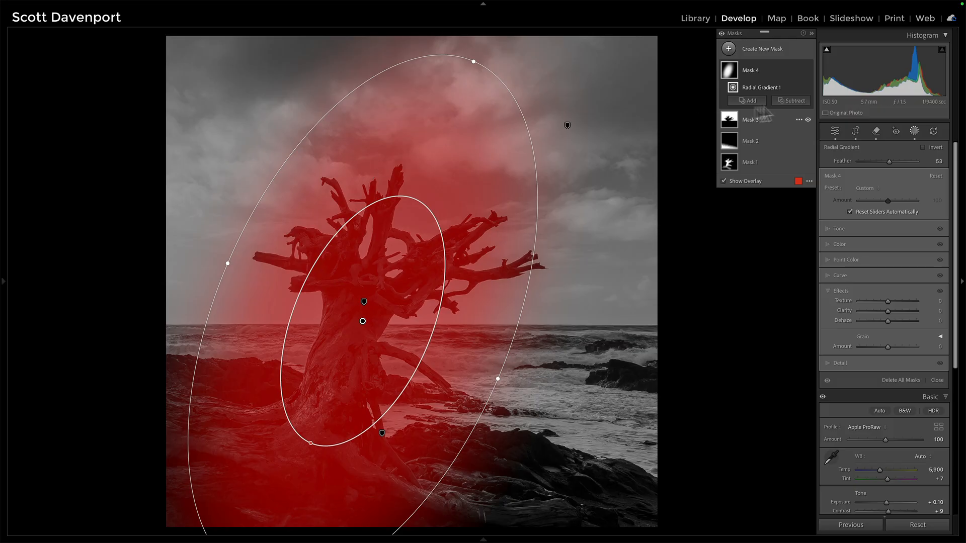
Subtract the sky from the tree's radial gradient mask and set its Exposure to 0.18
left_click(791, 100)
left_click(795, 136)
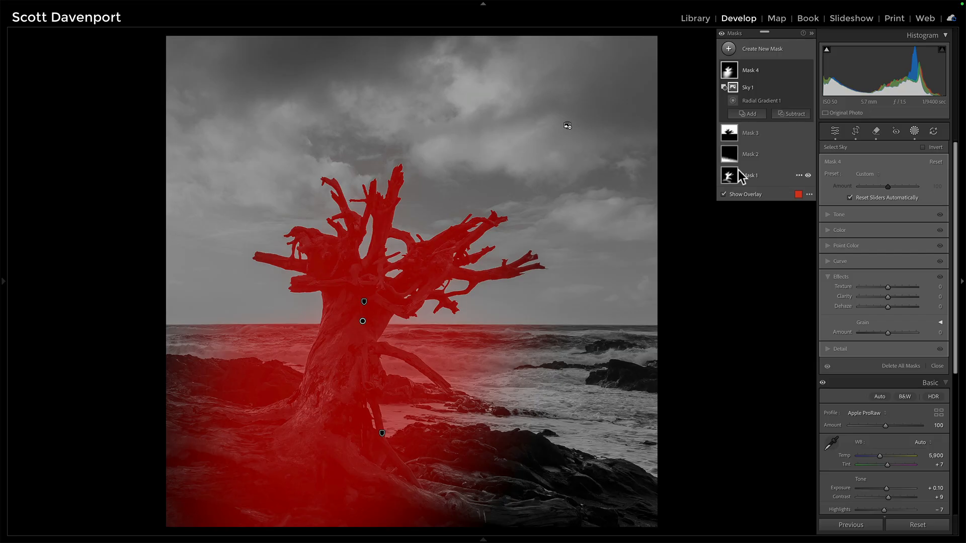
left_click(832, 215)
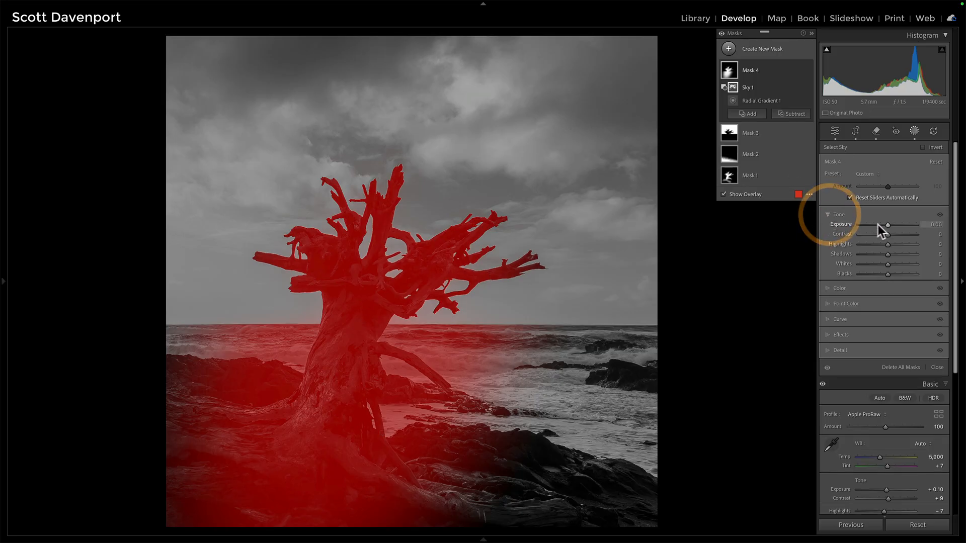
left_click_drag(874, 216, 876, 216)
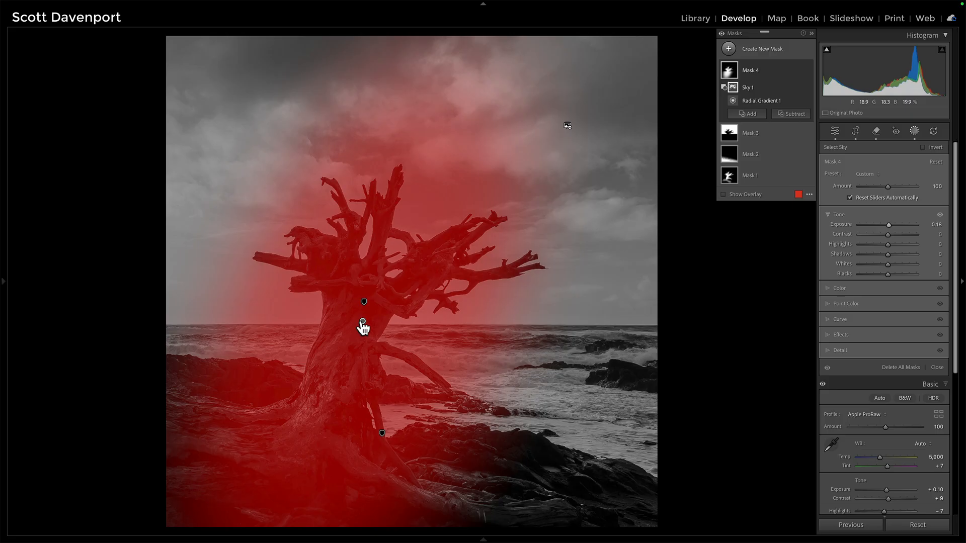
Nudge the radial gradient's centre slightly up and to the right on the trunk
left_click(362, 323)
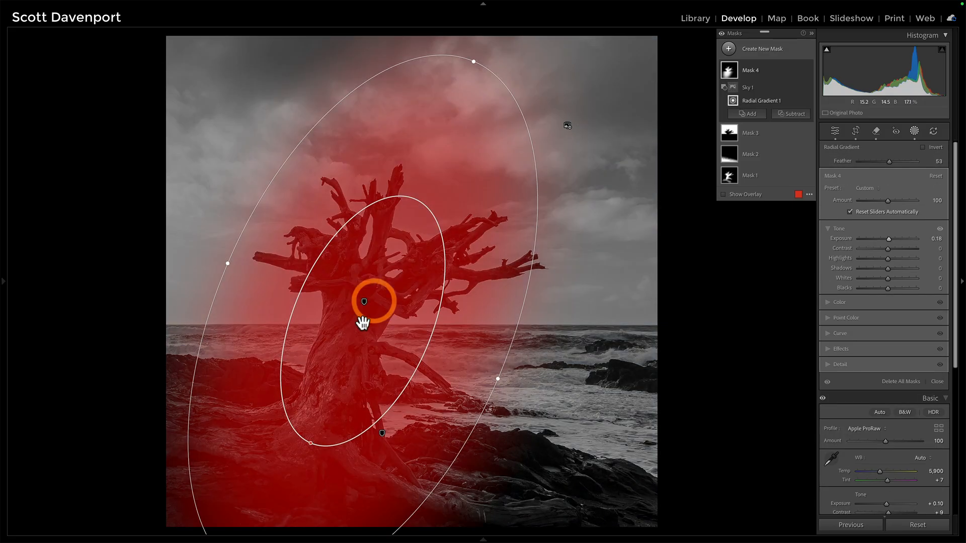
mouse_move(363, 324)
left_mouse_down()
mouse_move(375, 319)
mouse_move(358, 327)
mouse_move(378, 289)
mouse_move(371, 308)
left_mouse_up()
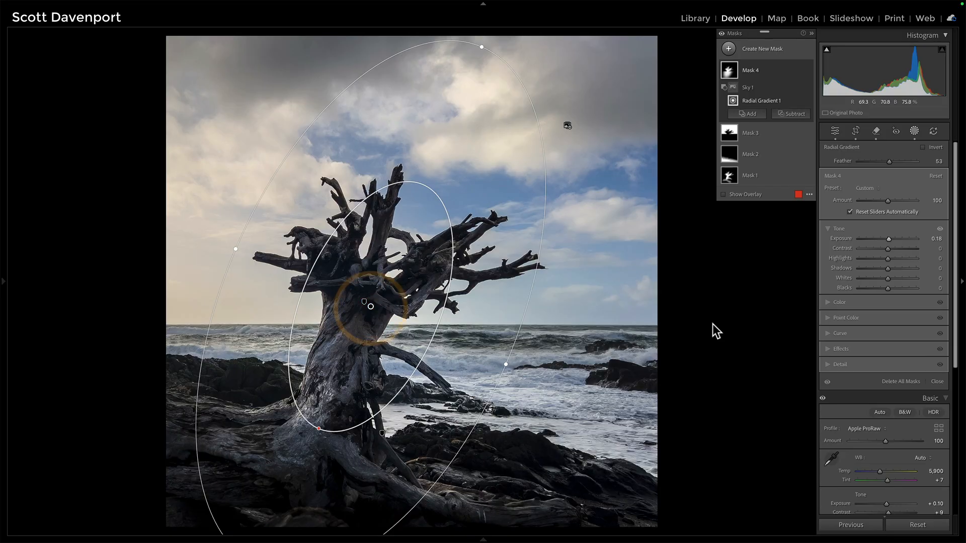
mouse_move(730, 74)
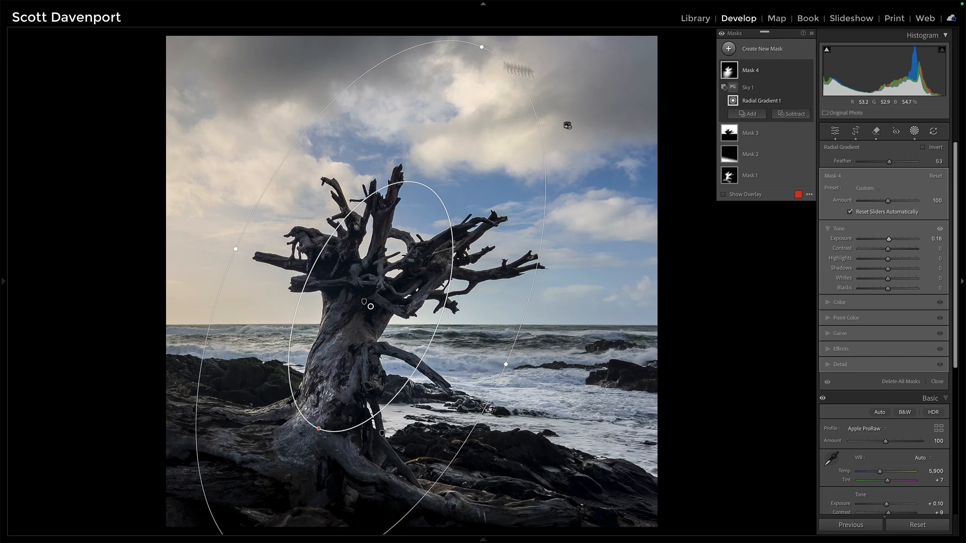
Create a new sky mask, intersect it with a luminance range sampled from the upper sky, and adjust the range
left_click(729, 50)
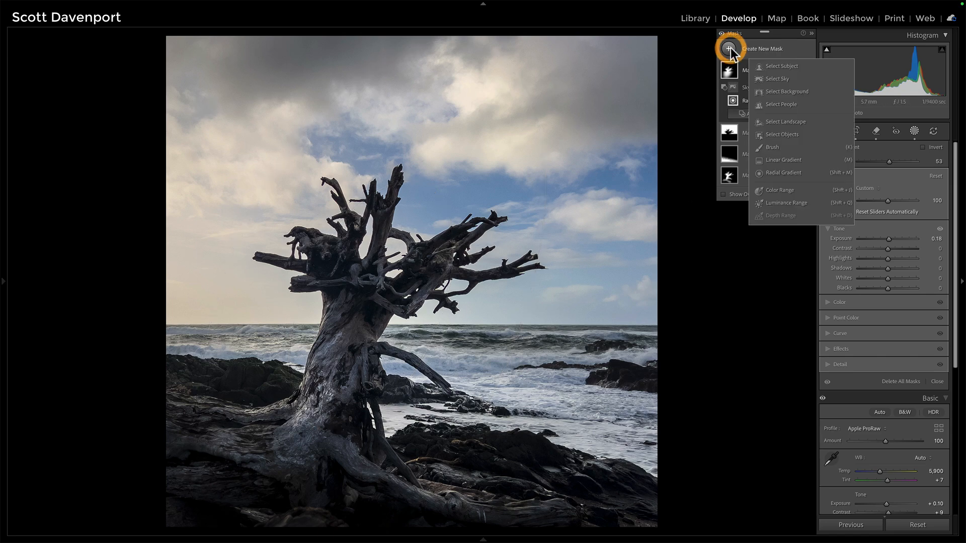
left_click(777, 79)
left_click(799, 88)
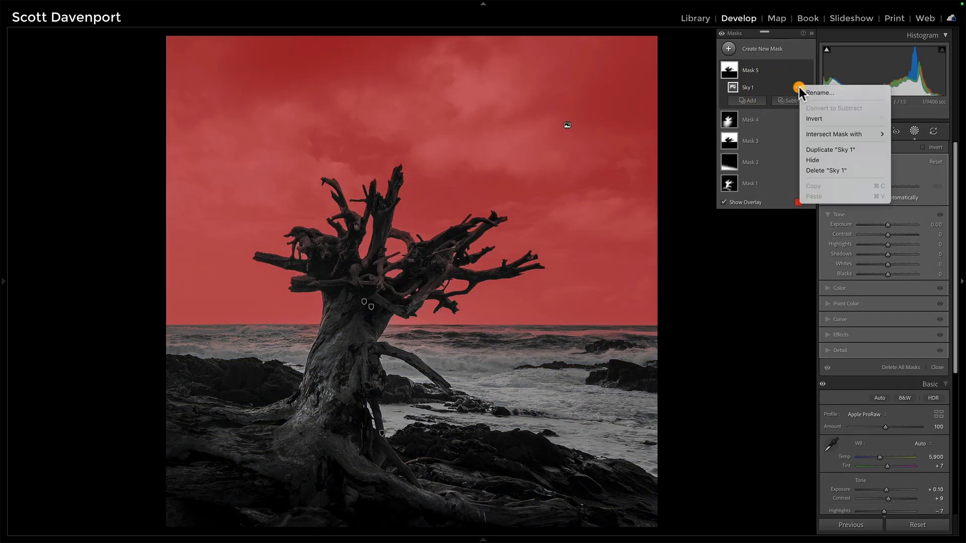
left_click(813, 135)
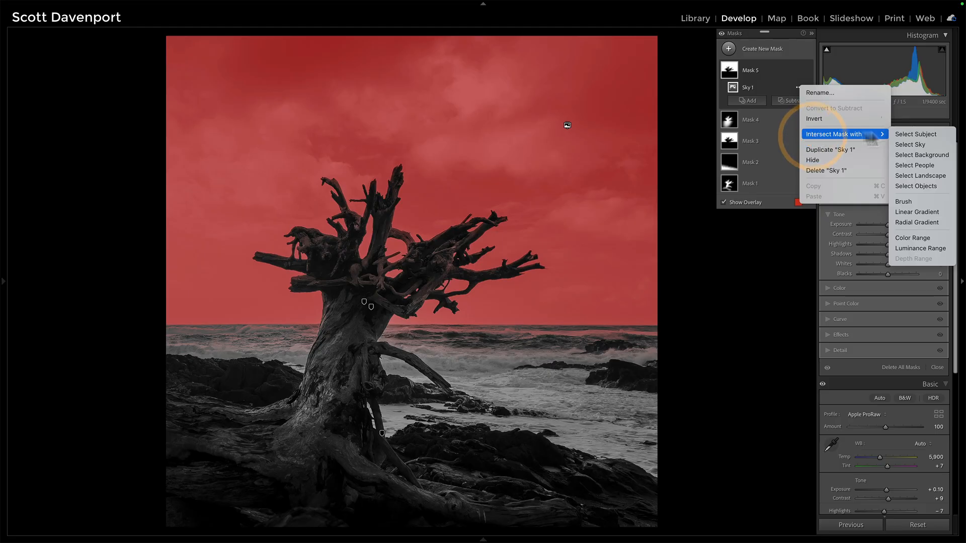
left_click(904, 248)
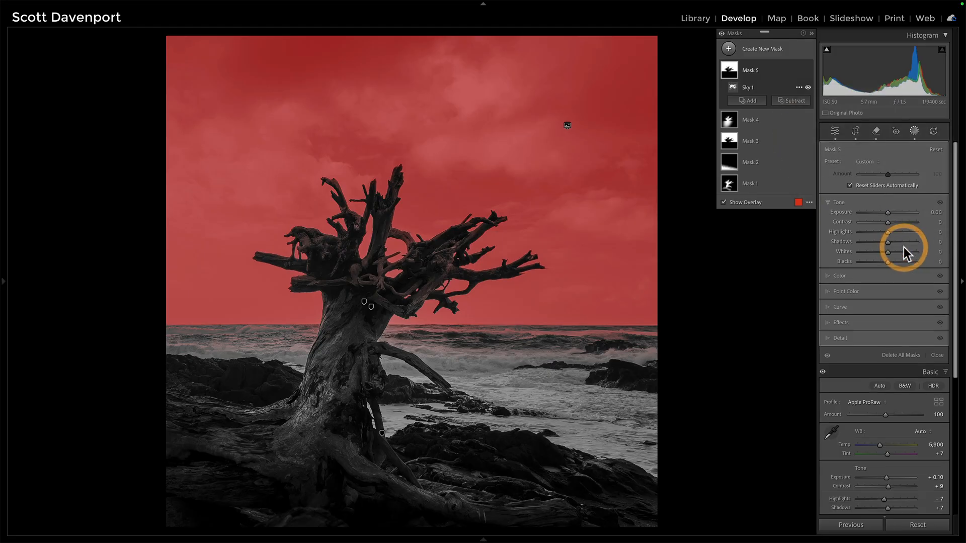
left_click(633, 82)
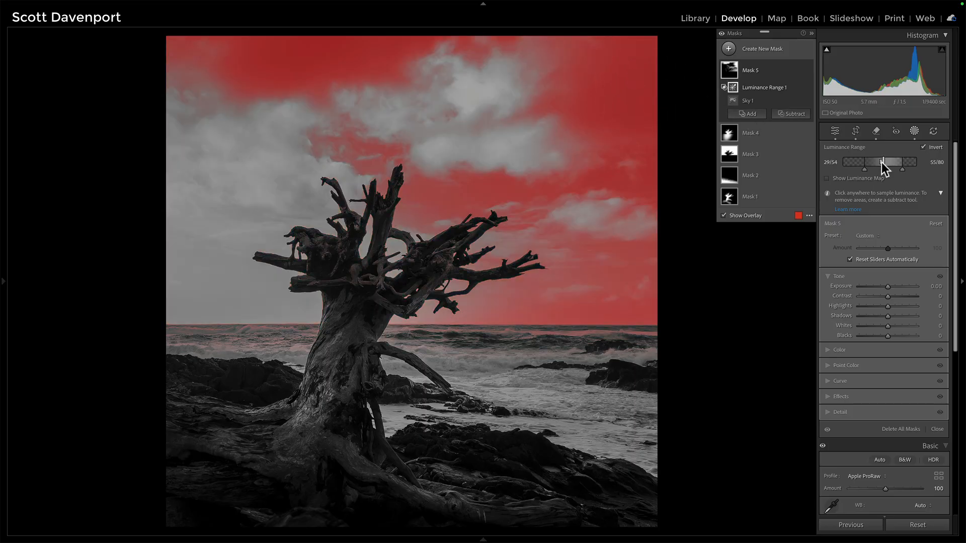
left_click_drag(880, 162, 877, 162)
Subtract a linear gradient around the horizon from the sky mask and set its Exposure to -0.35
left_click(790, 111)
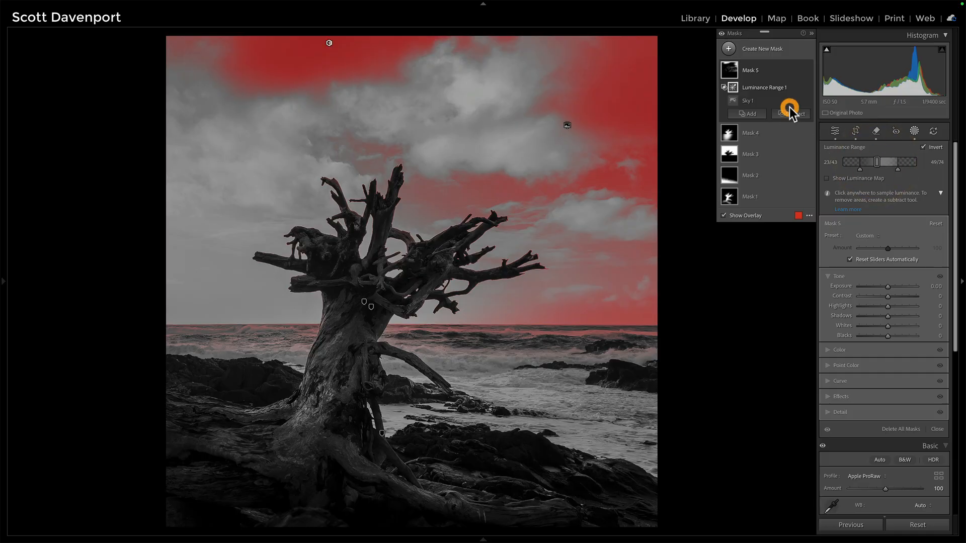
left_click(799, 227)
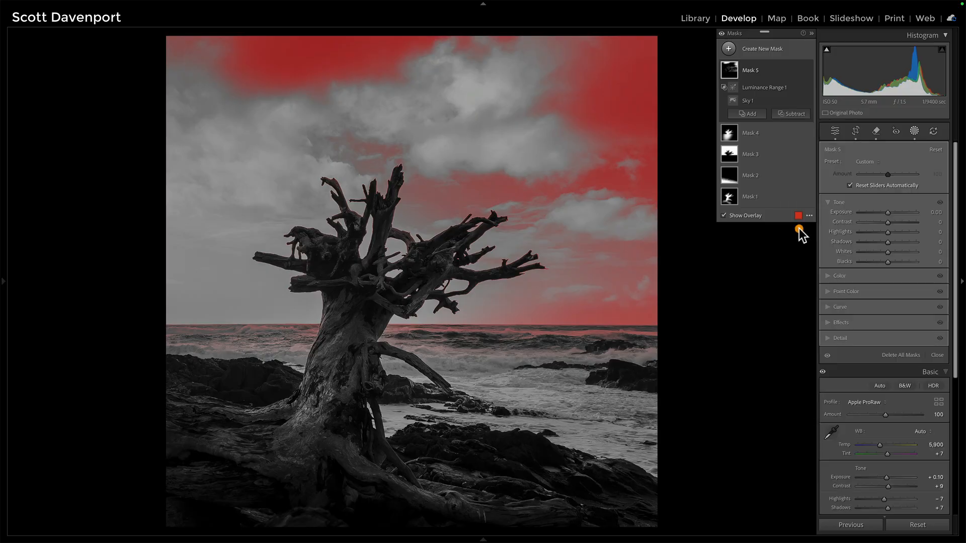
left_click_drag(479, 332, 474, 287)
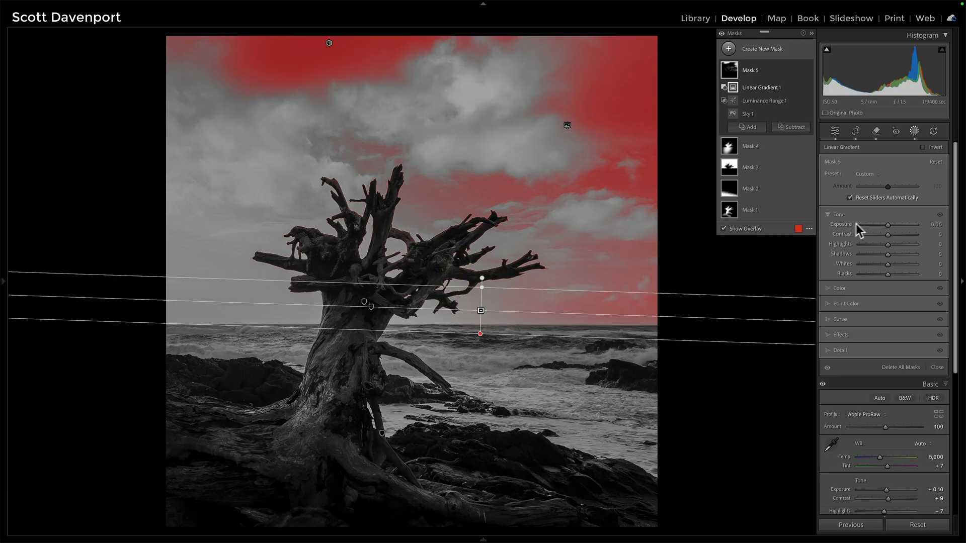
left_click_drag(893, 222, 868, 215)
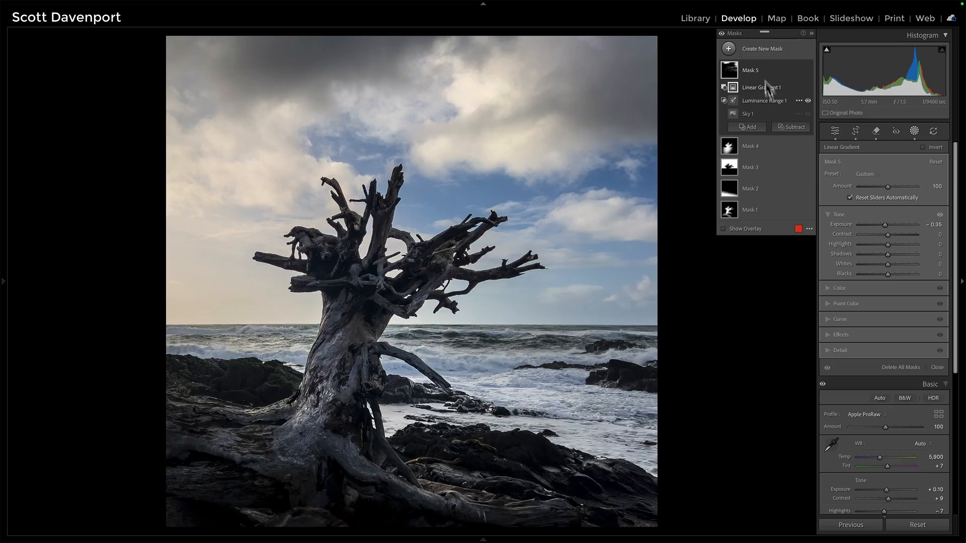
Create a new radial gradient centred on the tree and reshape it into a tall, tilted ellipse
left_click(728, 48)
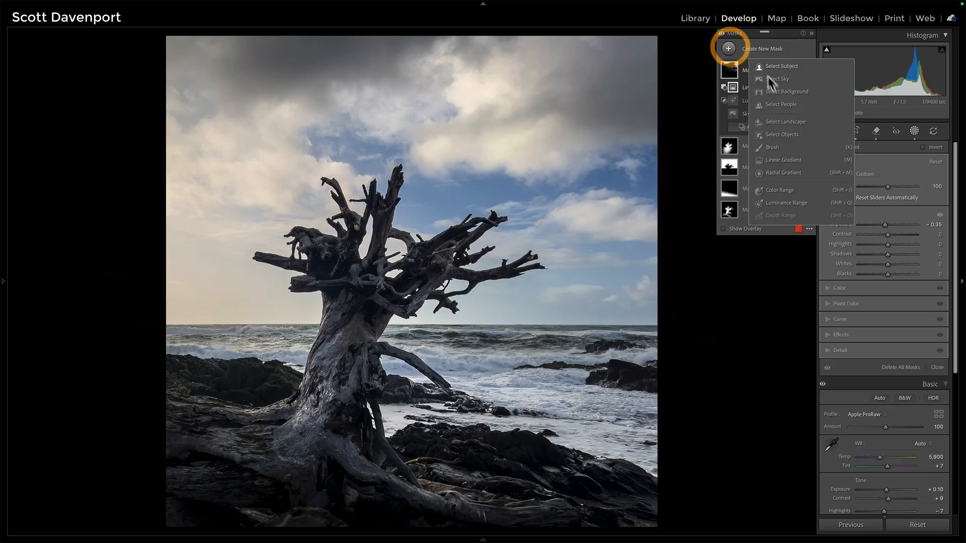
left_click(776, 173)
left_click_drag(325, 318, 466, 129)
left_click_drag(325, 318, 370, 254)
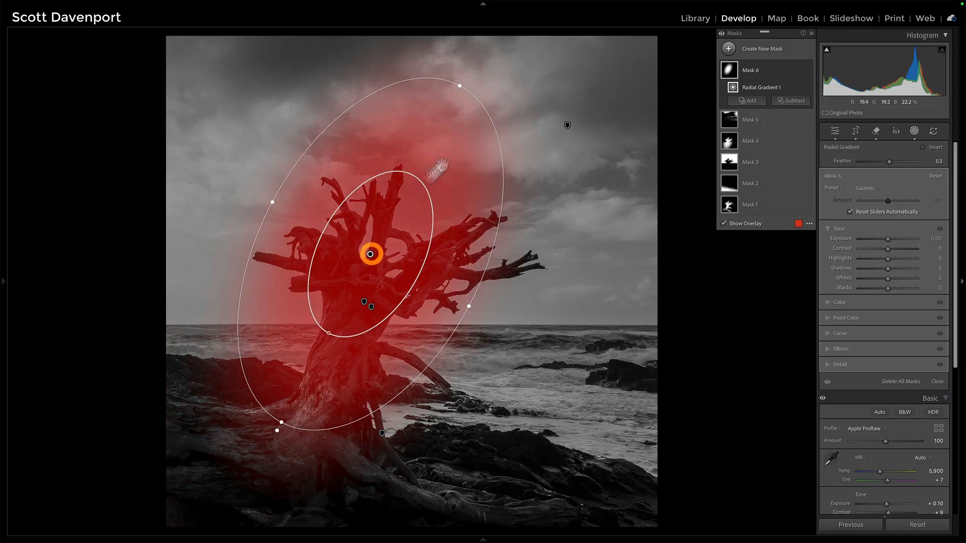
left_click_drag(487, 109, 475, 91)
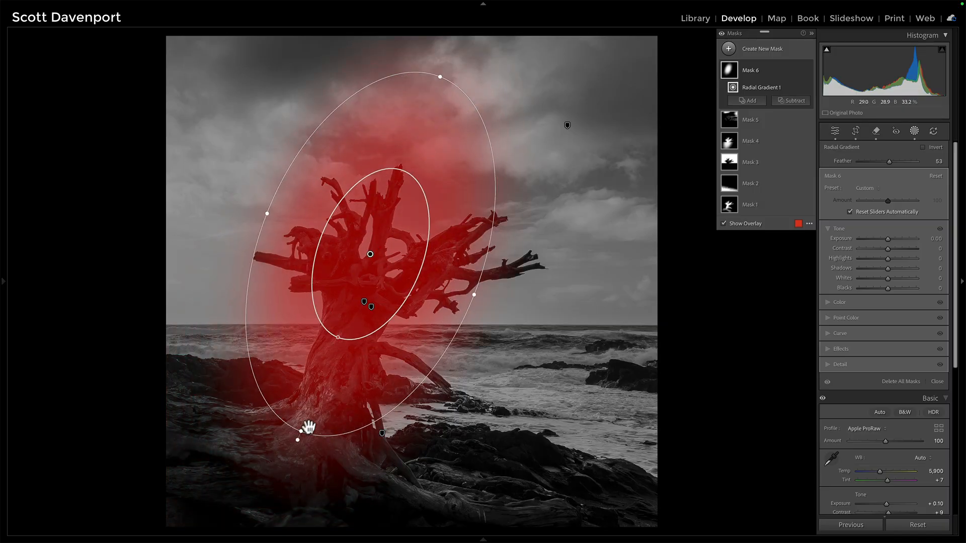
left_click_drag(302, 431, 279, 479)
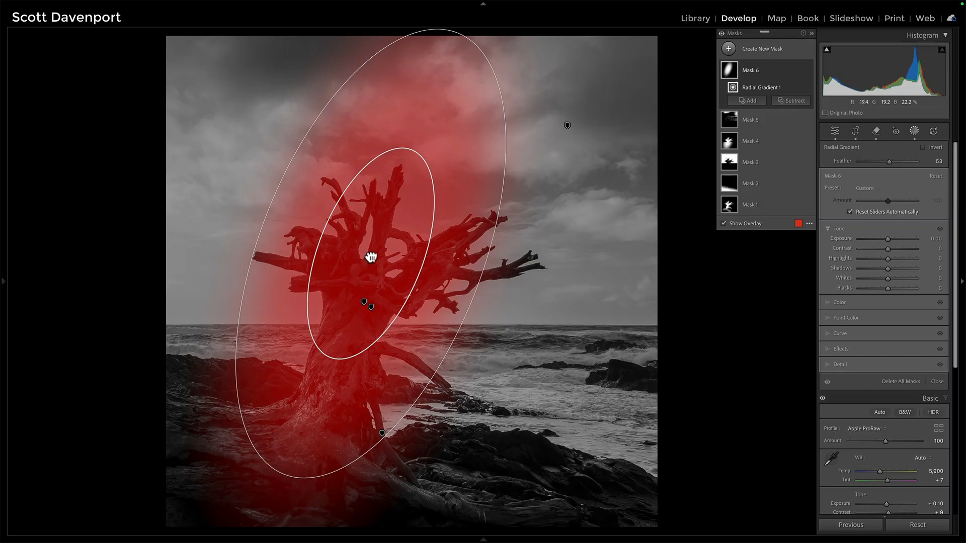
left_click_drag(370, 258, 352, 301)
left_click_drag(456, 339, 530, 358)
left_click_drag(441, 78, 465, 46)
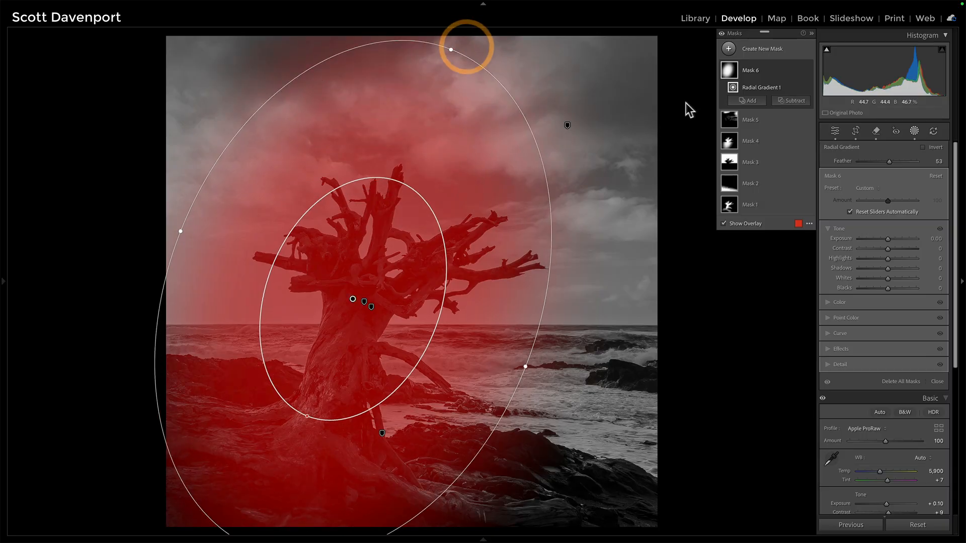
Invert the radial gradient, set its Exposure to -0.39, and pull the ellipse's left edge inward
left_click(923, 147)
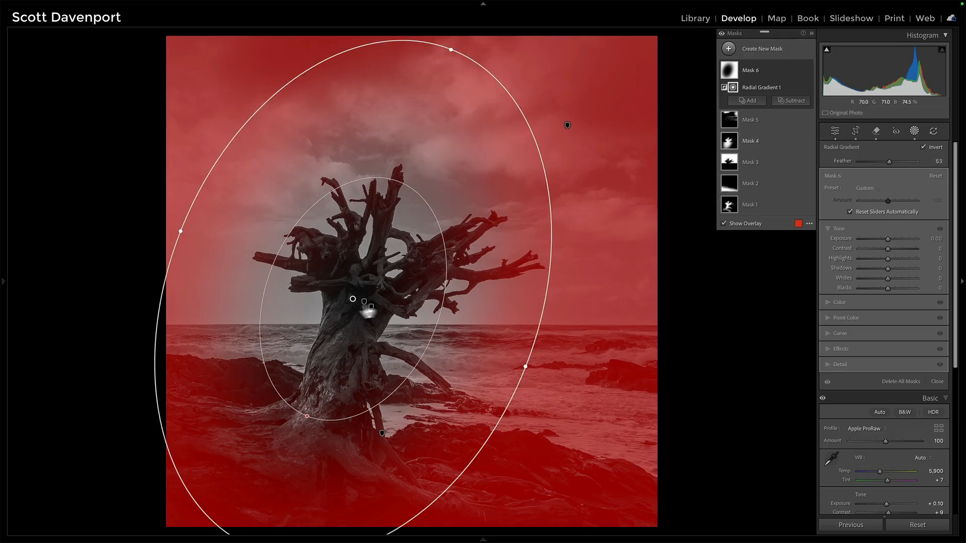
left_click_drag(888, 240, 886, 240)
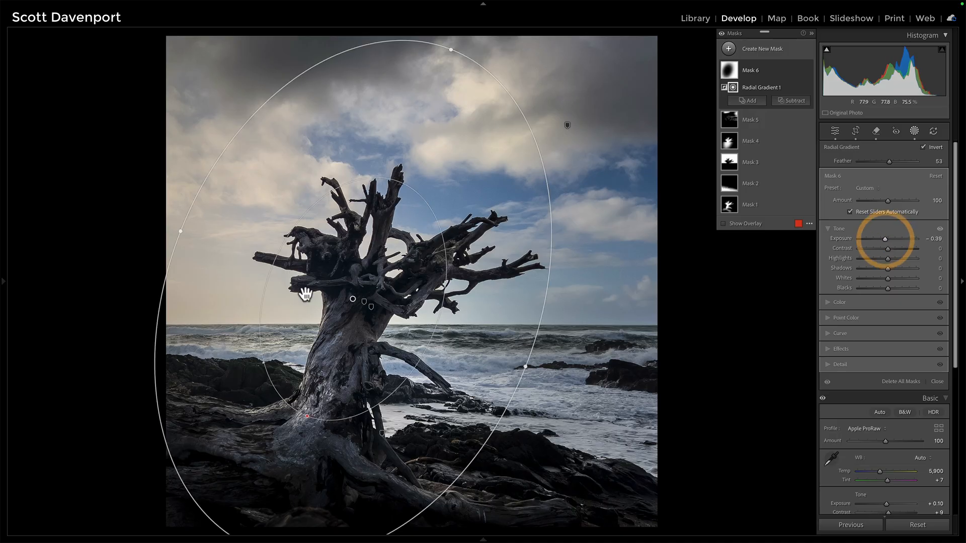
left_click_drag(178, 232, 211, 233)
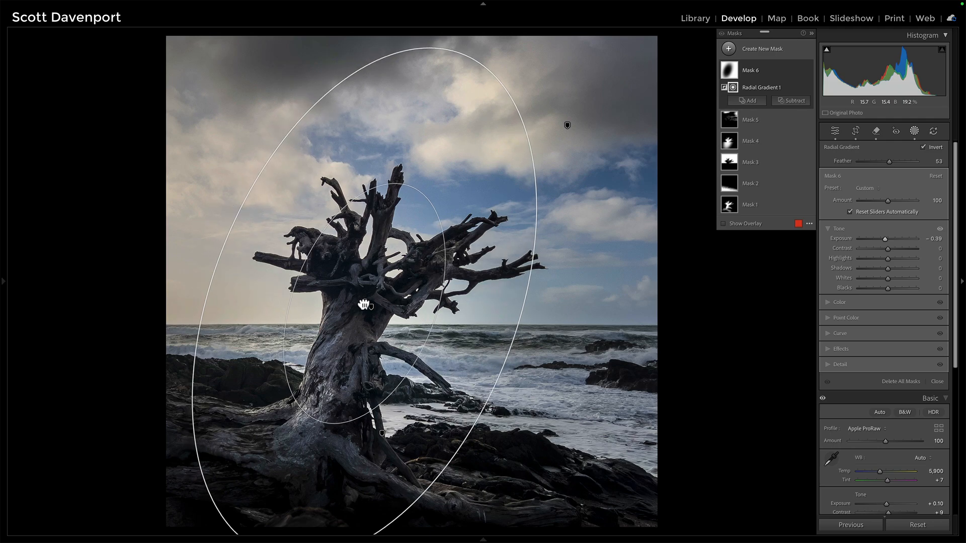
left_click(357, 301)
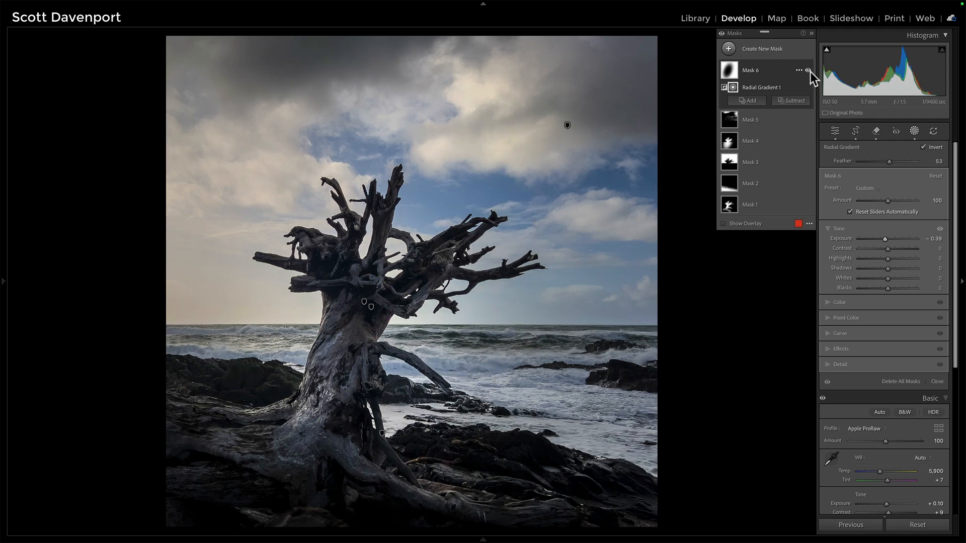
Toggle all masks off and back on to compare the edit
left_click(722, 33)
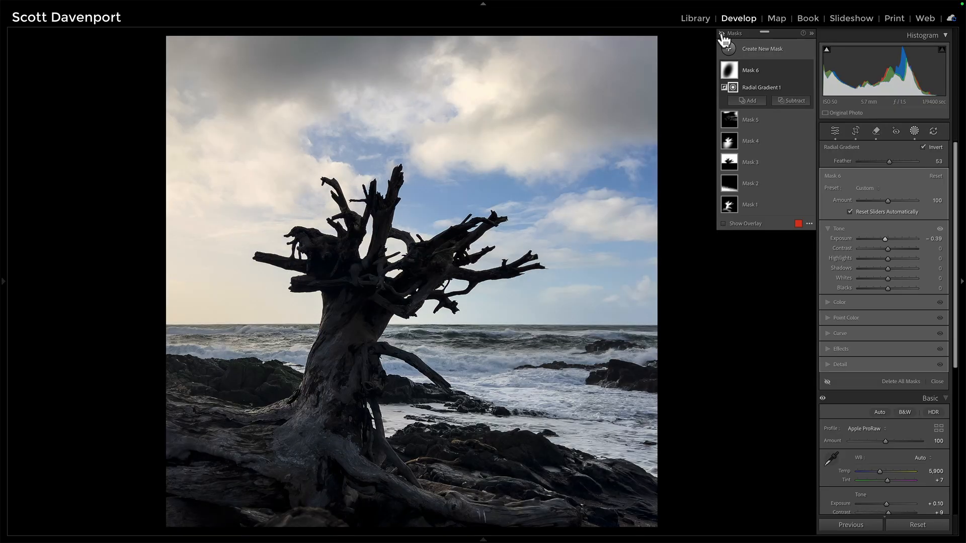
left_click(722, 33)
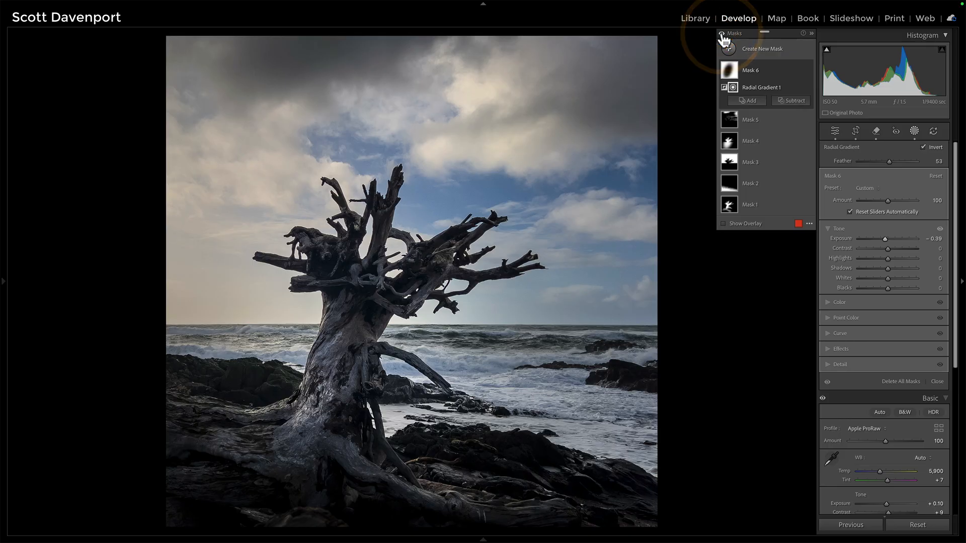